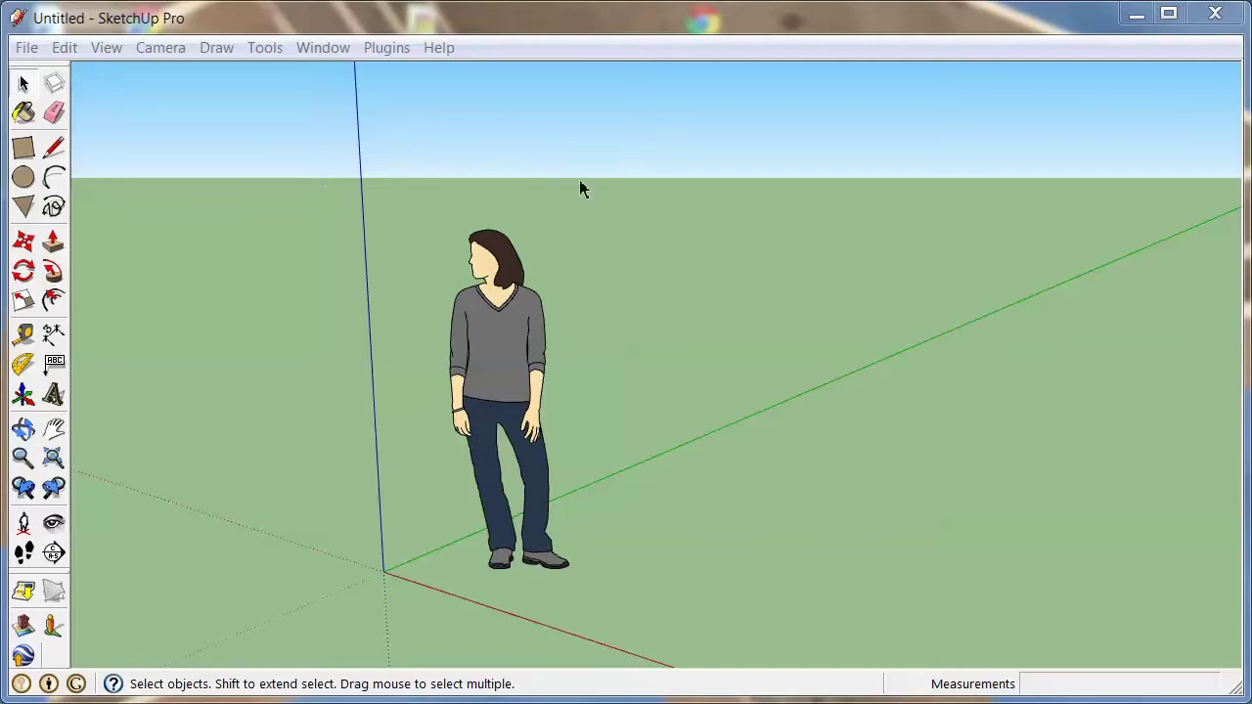
Step: Tilt the view slightly around the standing figure, then bring up the Window menu
left_click(528, 321)
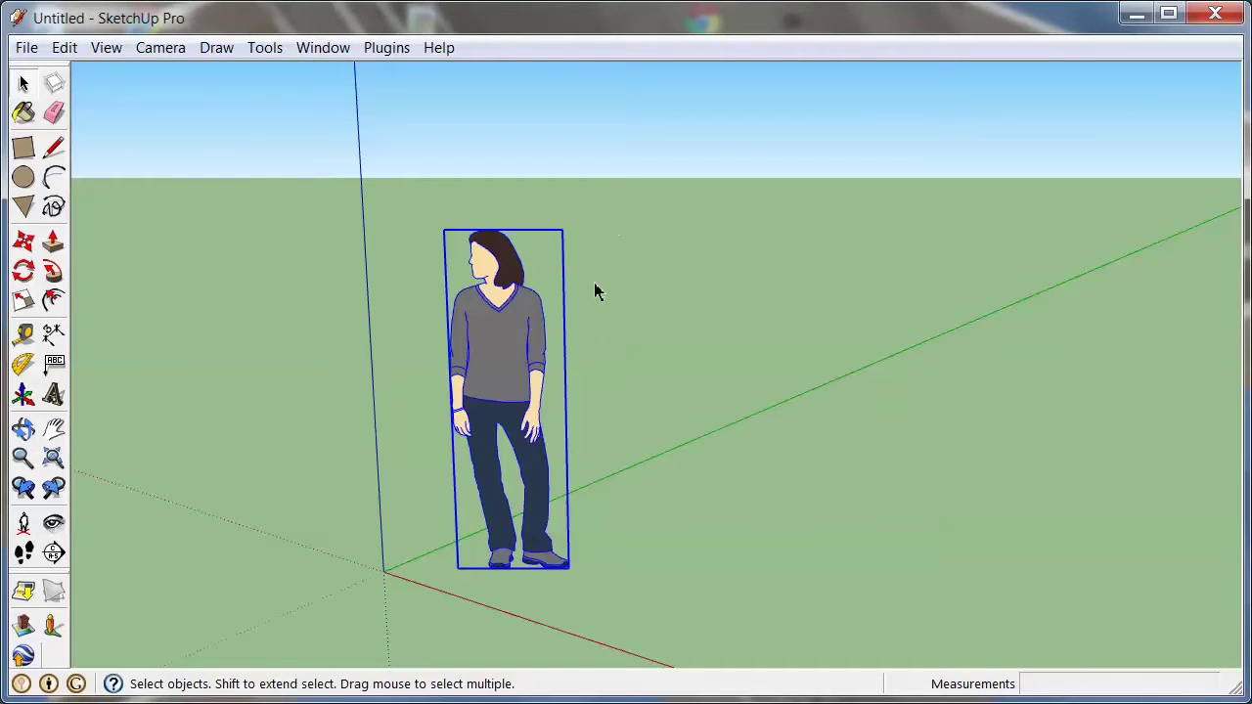
left_click(648, 263)
middle_click_drag(736, 278, 750, 229)
mouse_move(652, 233)
middle_mouse_down()
mouse_move(646, 224)
mouse_move(666, 252)
middle_mouse_up()
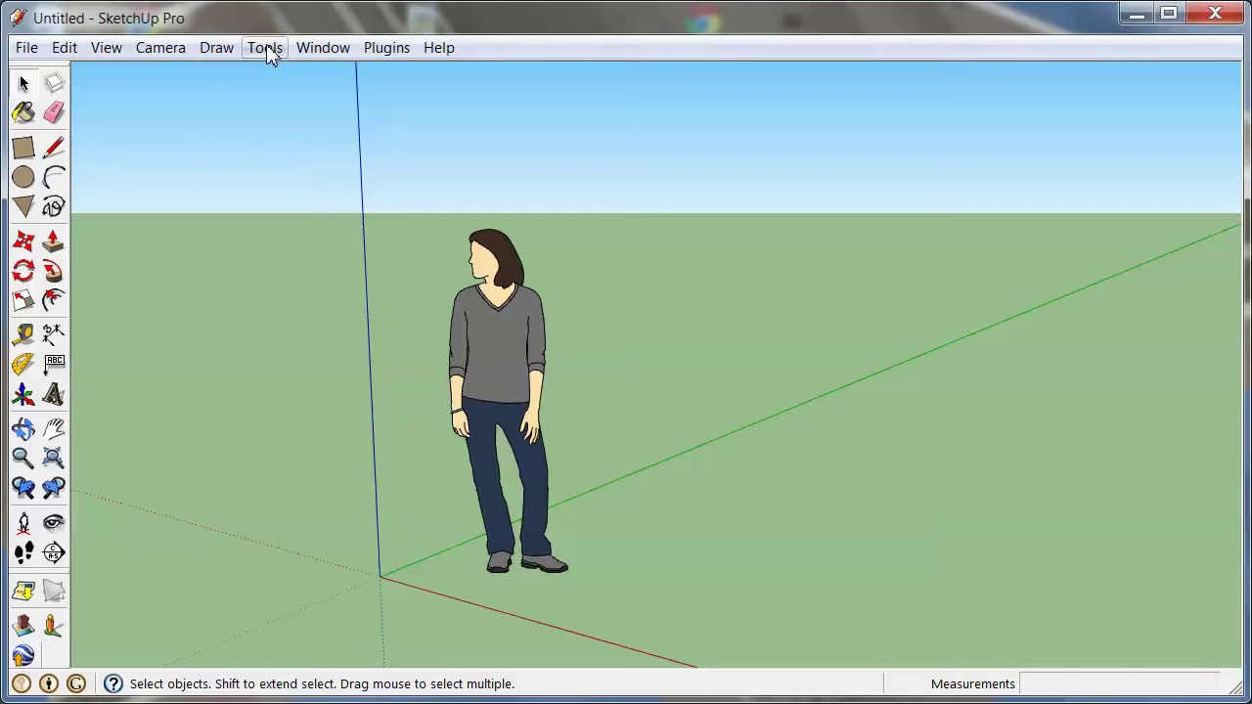
left_click(315, 55)
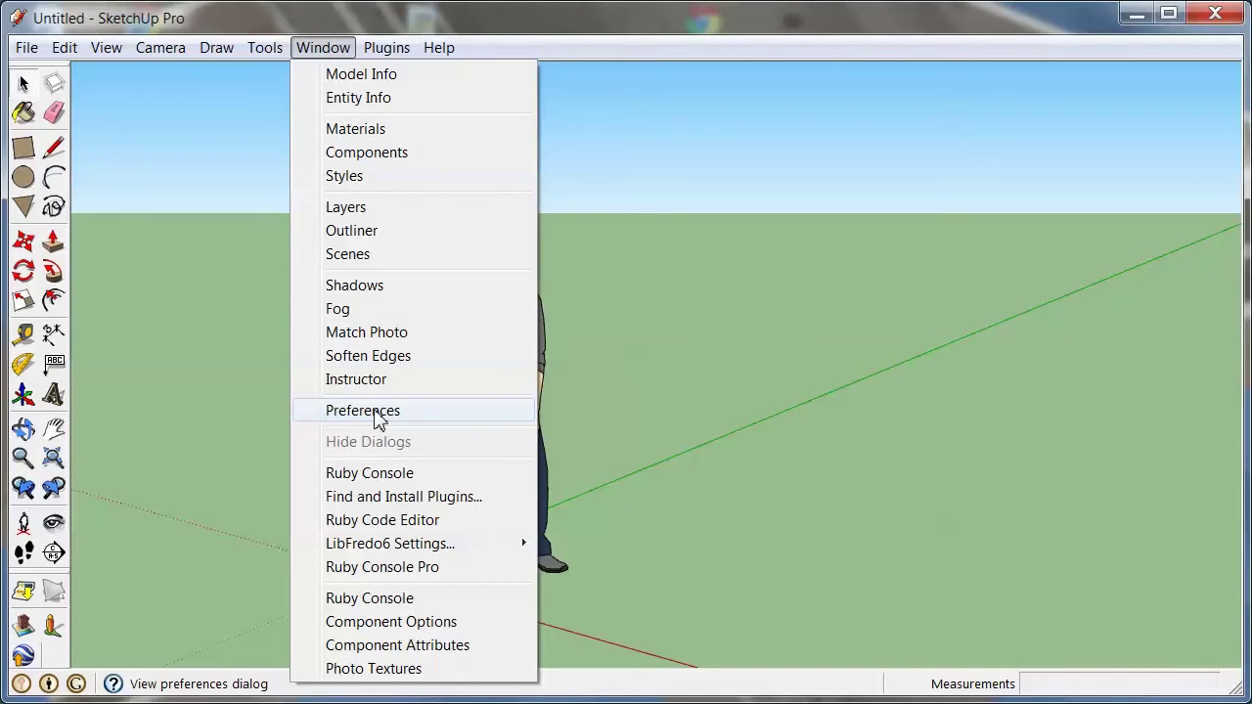
Step: In Preferences, keep Simple Template - Feet and Inches as the default template and confirm
left_click(377, 411)
left_click_drag(411, 115, 445, 91)
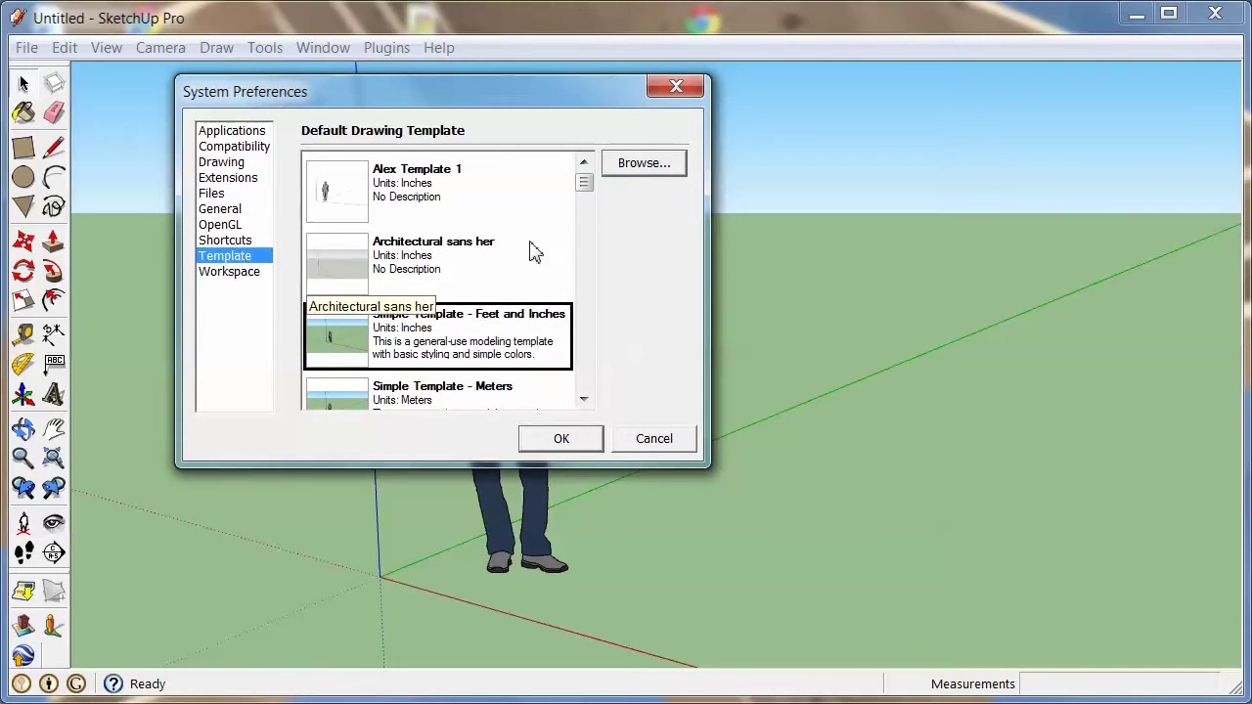
mouse_move(586, 185)
left_mouse_down()
mouse_move(604, 245)
mouse_move(593, 252)
mouse_move(618, 299)
mouse_move(617, 355)
mouse_move(614, 186)
mouse_move(588, 207)
left_mouse_up()
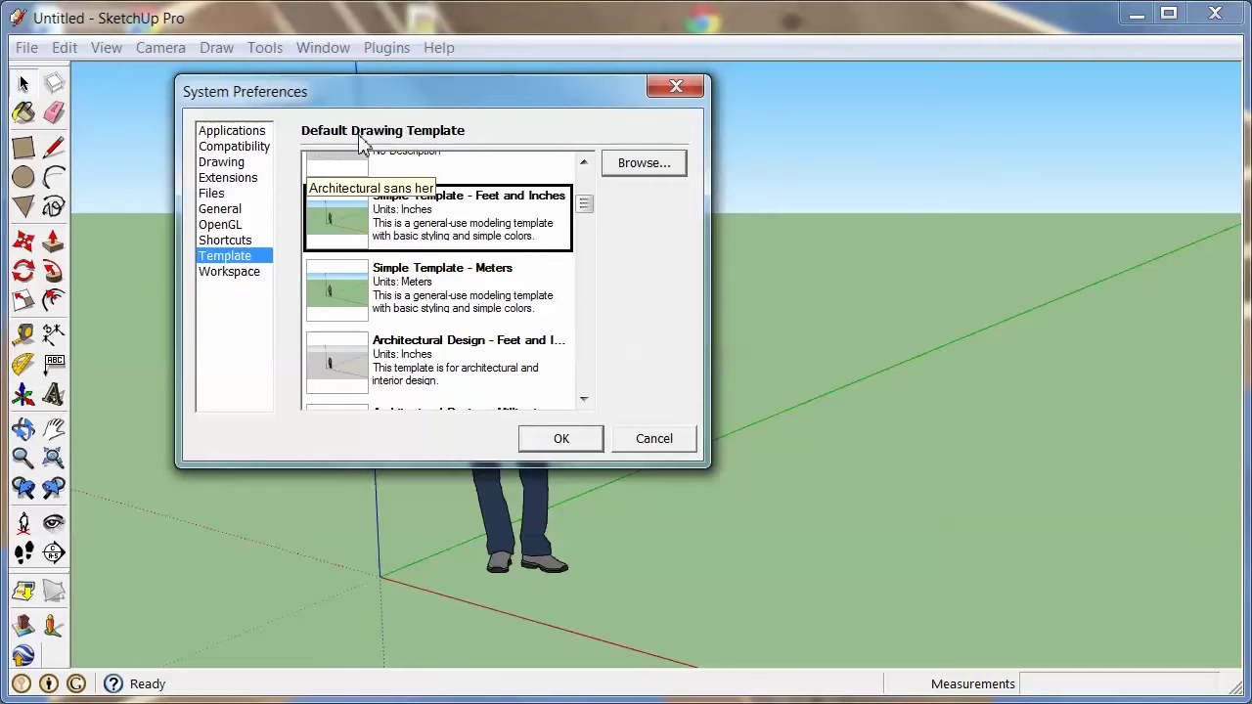
left_click(580, 442)
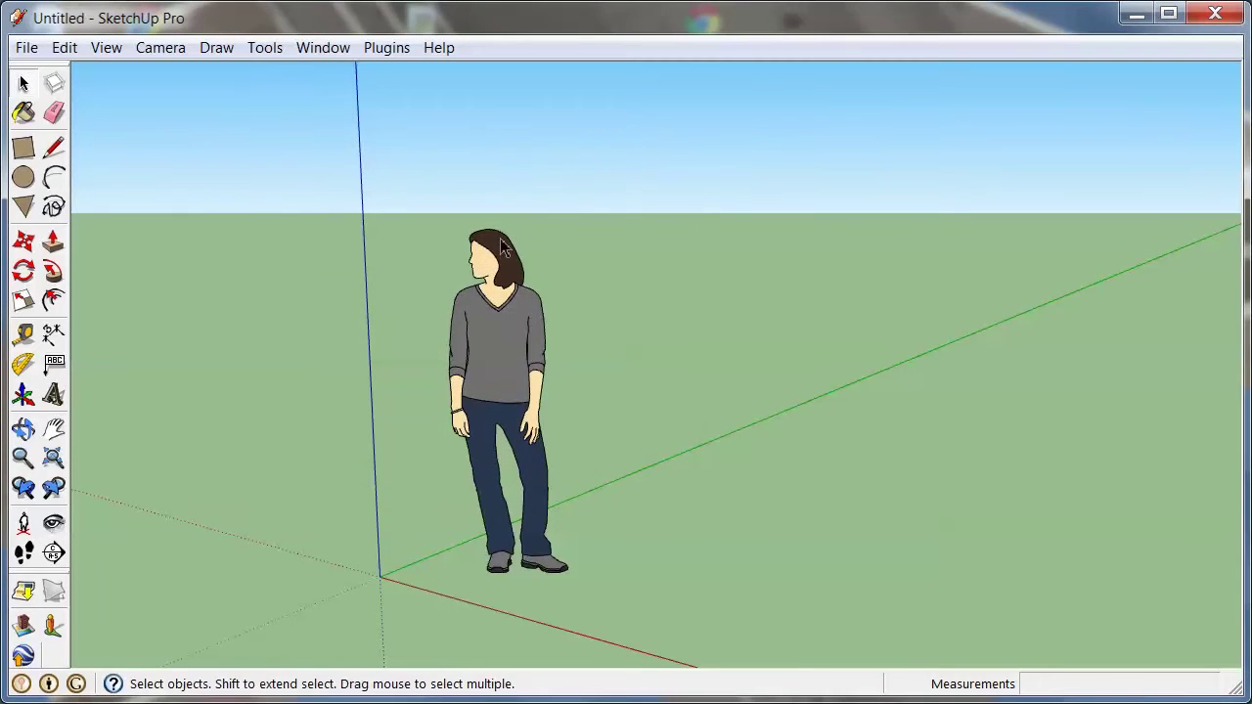
Step: Delete the standing figure so only the axes remain, then bring up the Window menu
left_click(504, 344)
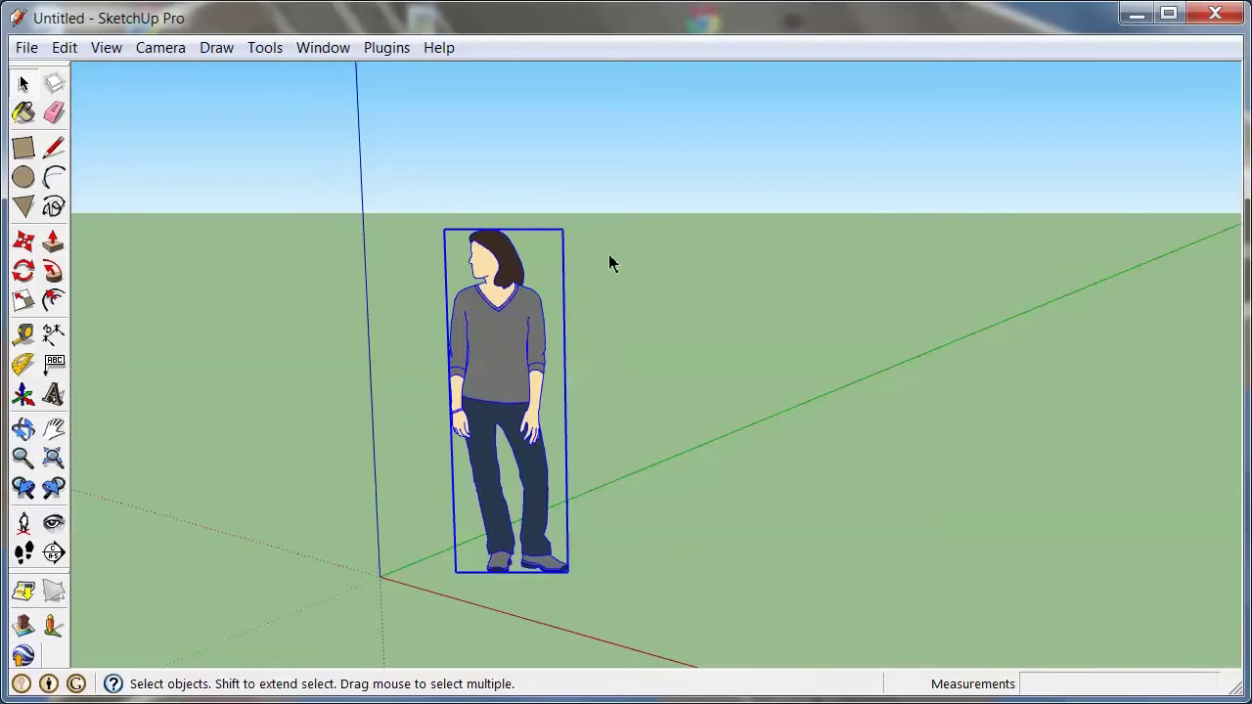
key("Delete")
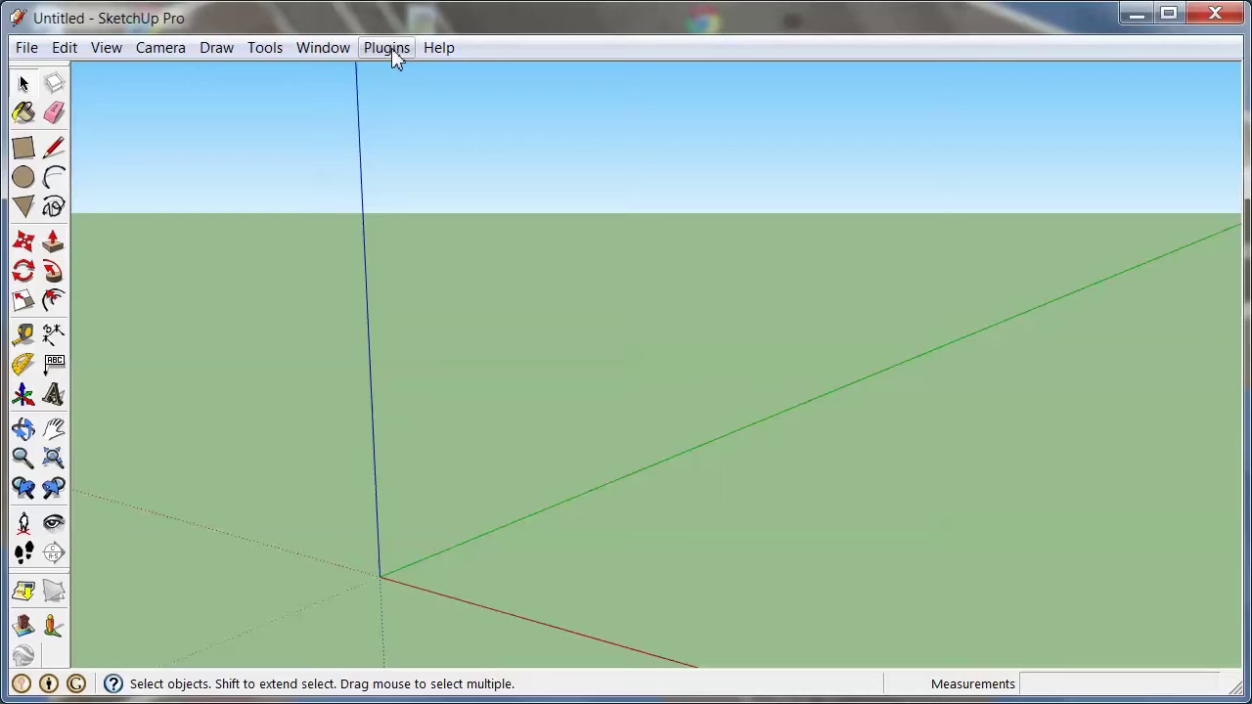
left_click(323, 48)
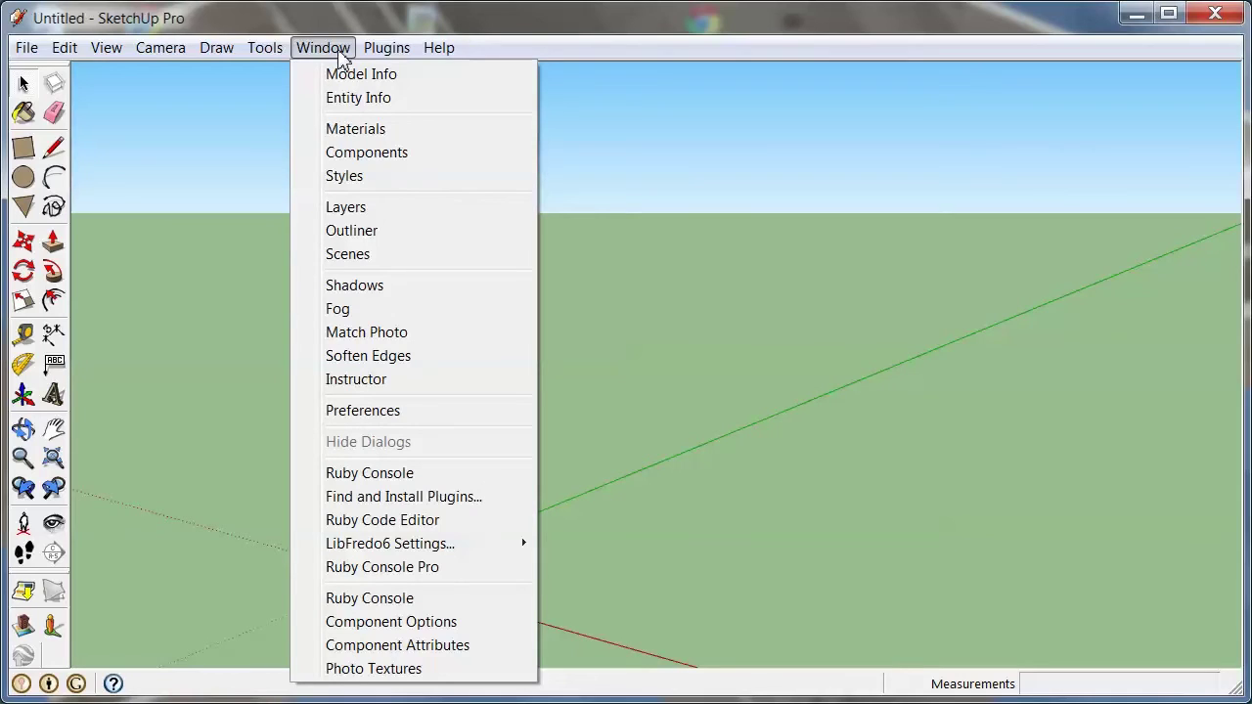
Step: Open Model Info and review its Animation, Components, Credits and Dimensions pages
left_click(413, 84)
left_click_drag(811, 120, 634, 164)
left_click(508, 186)
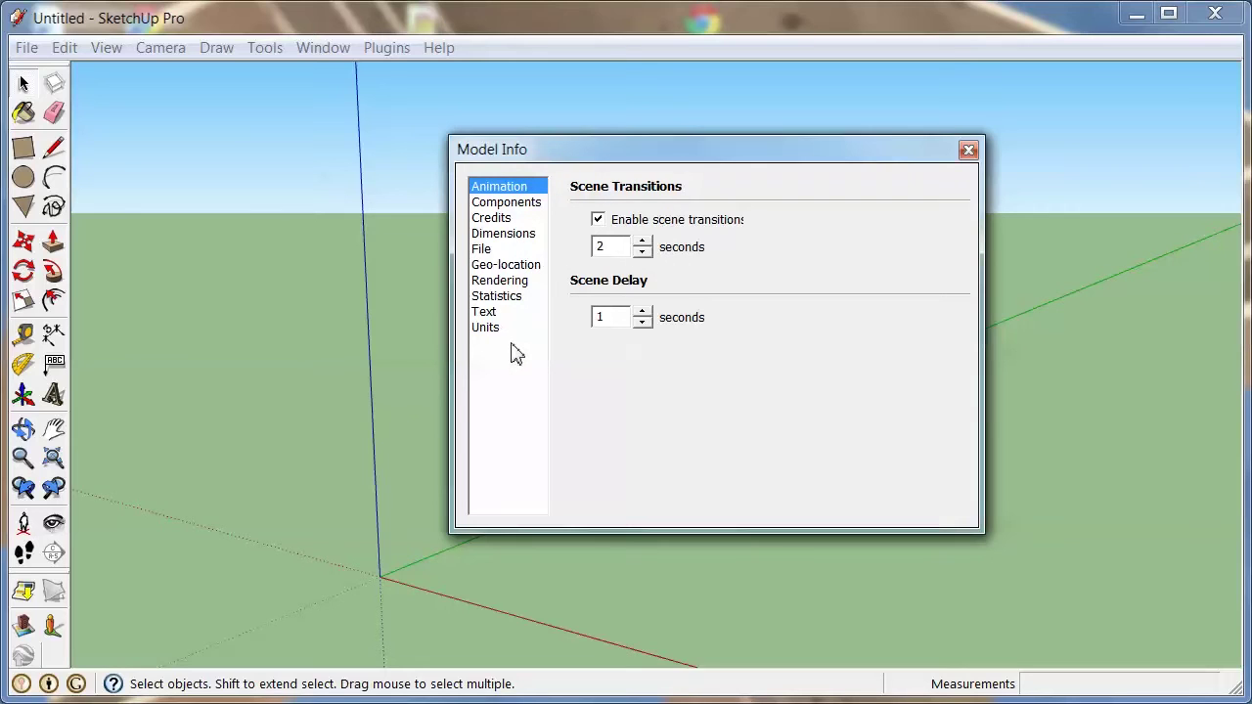
left_click(525, 202)
left_click(502, 219)
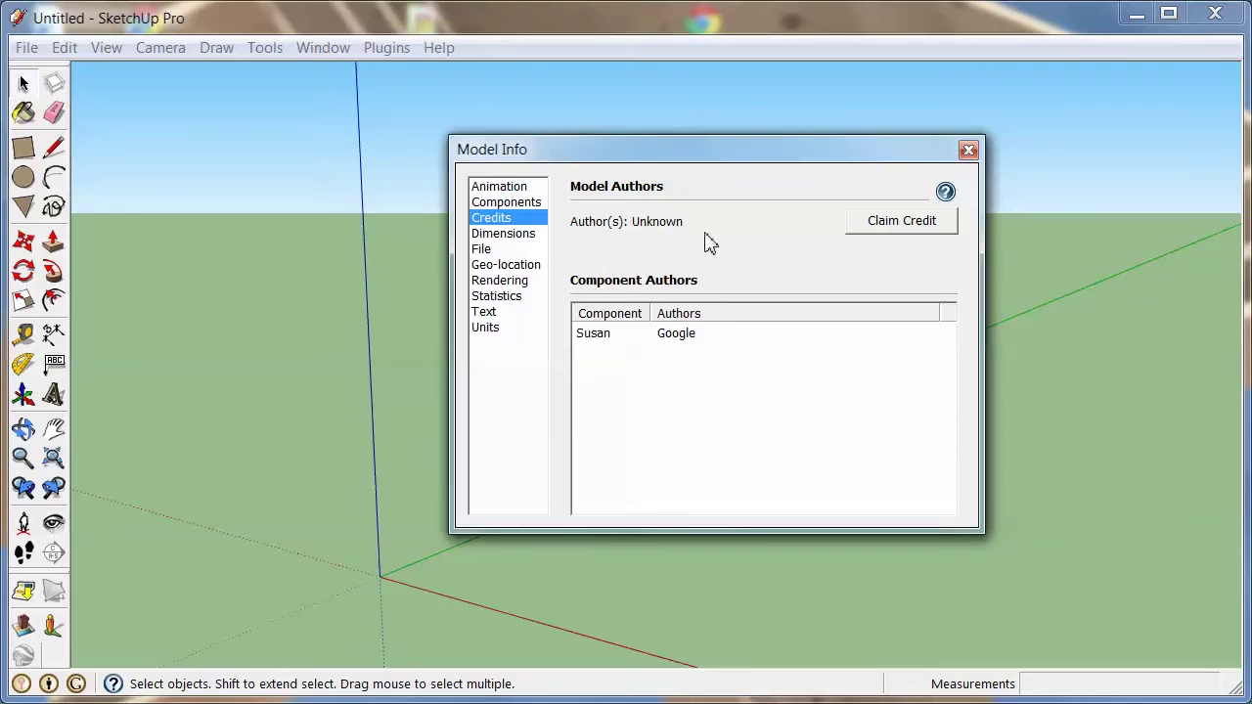
left_click(510, 242)
left_click_drag(682, 148, 661, 115)
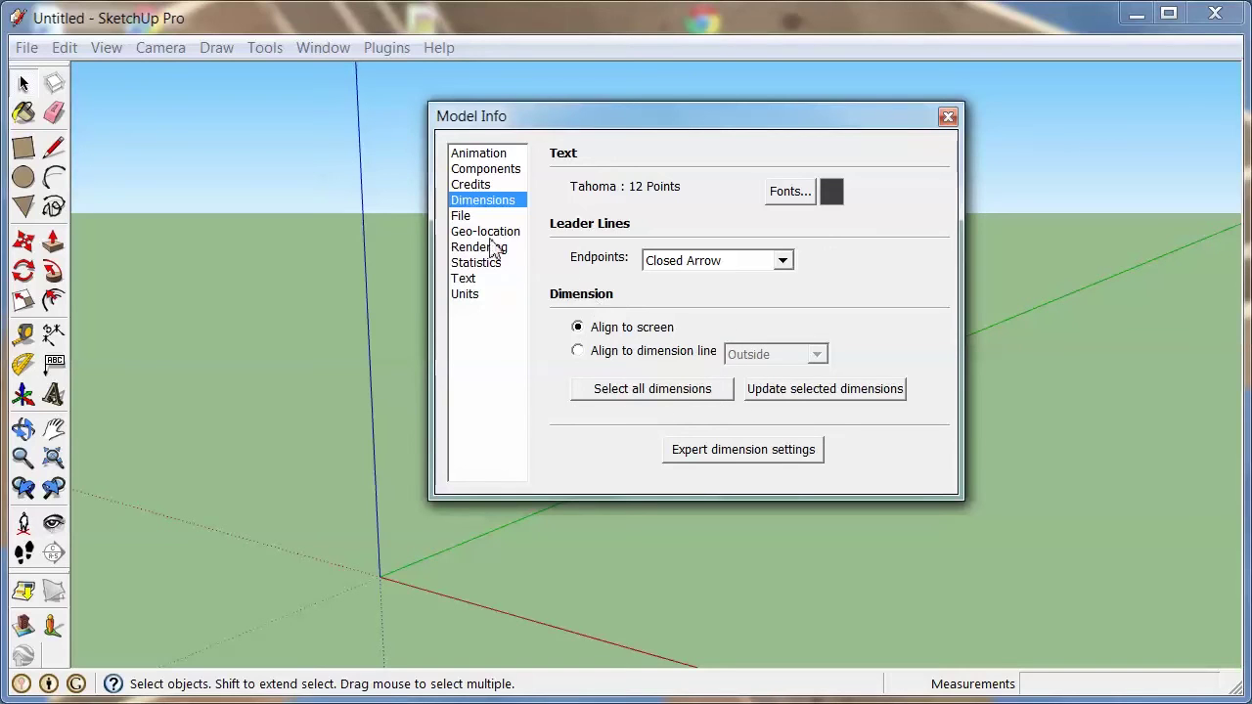
Step: Review Text, File, Geo-location, Rendering and Units (Architectural inches, 1/16"), then close Model Info
left_click(465, 279)
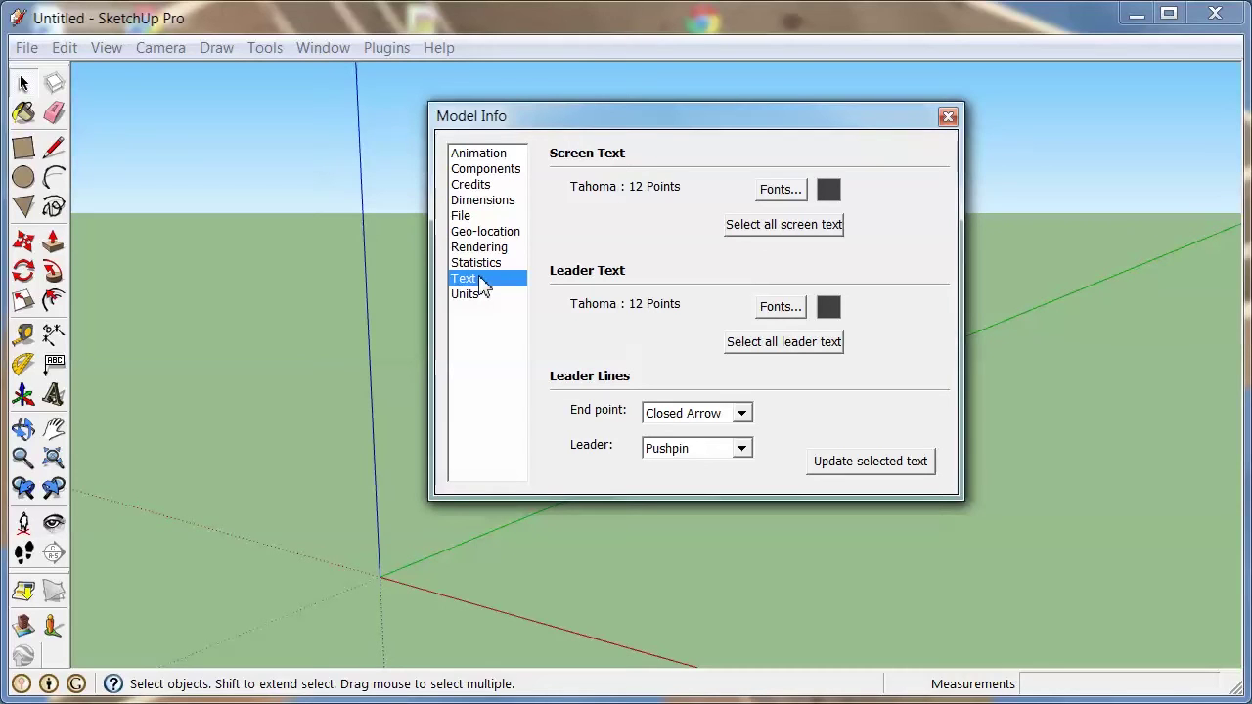
left_click(466, 217)
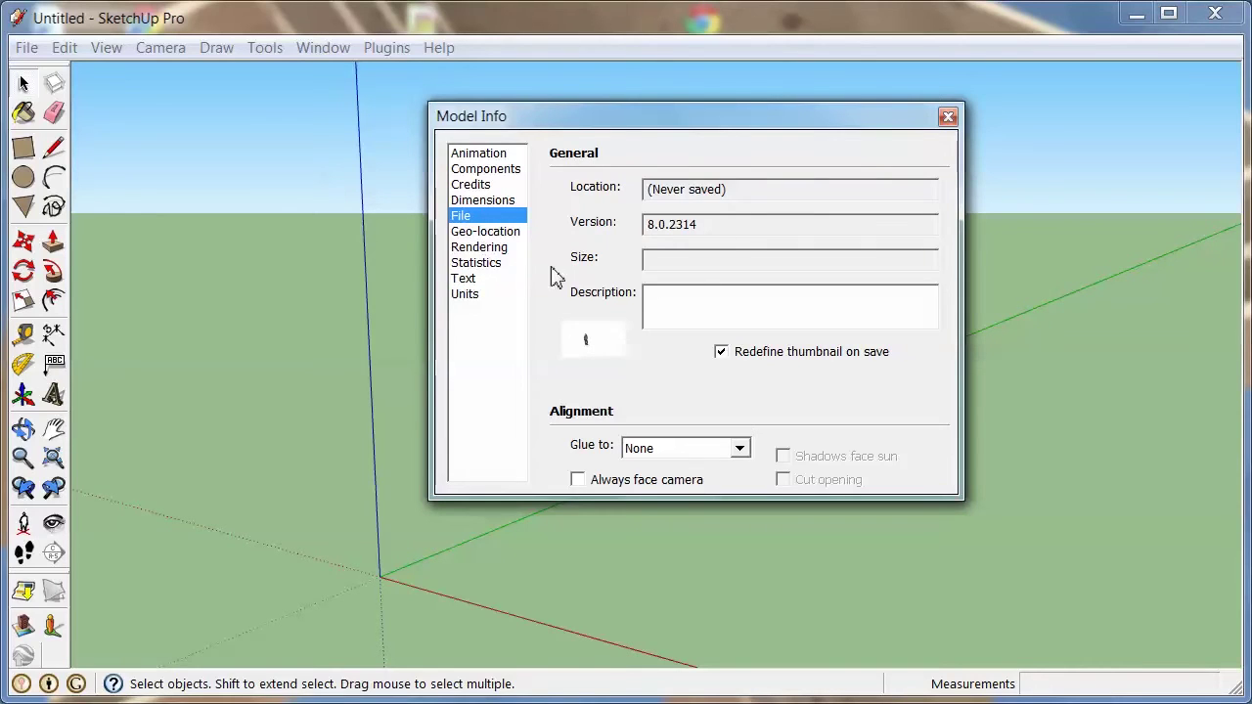
left_click(499, 232)
left_click(493, 250)
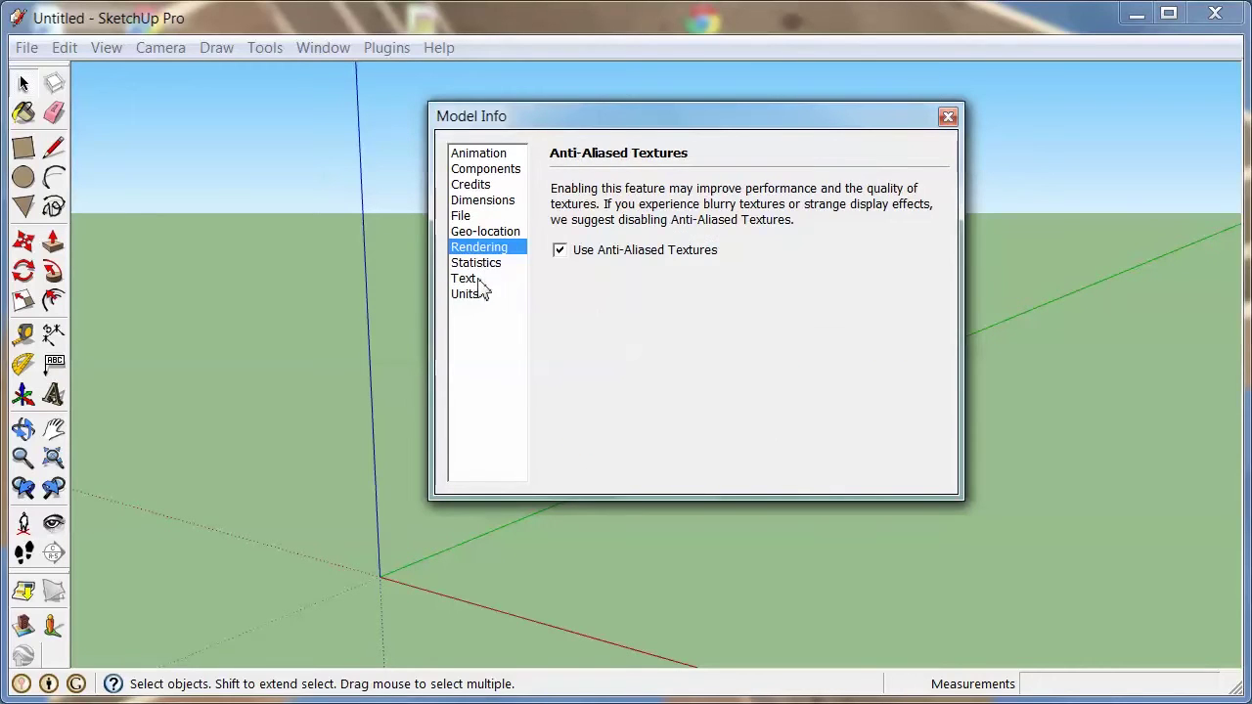
left_click(474, 279)
left_click(476, 296)
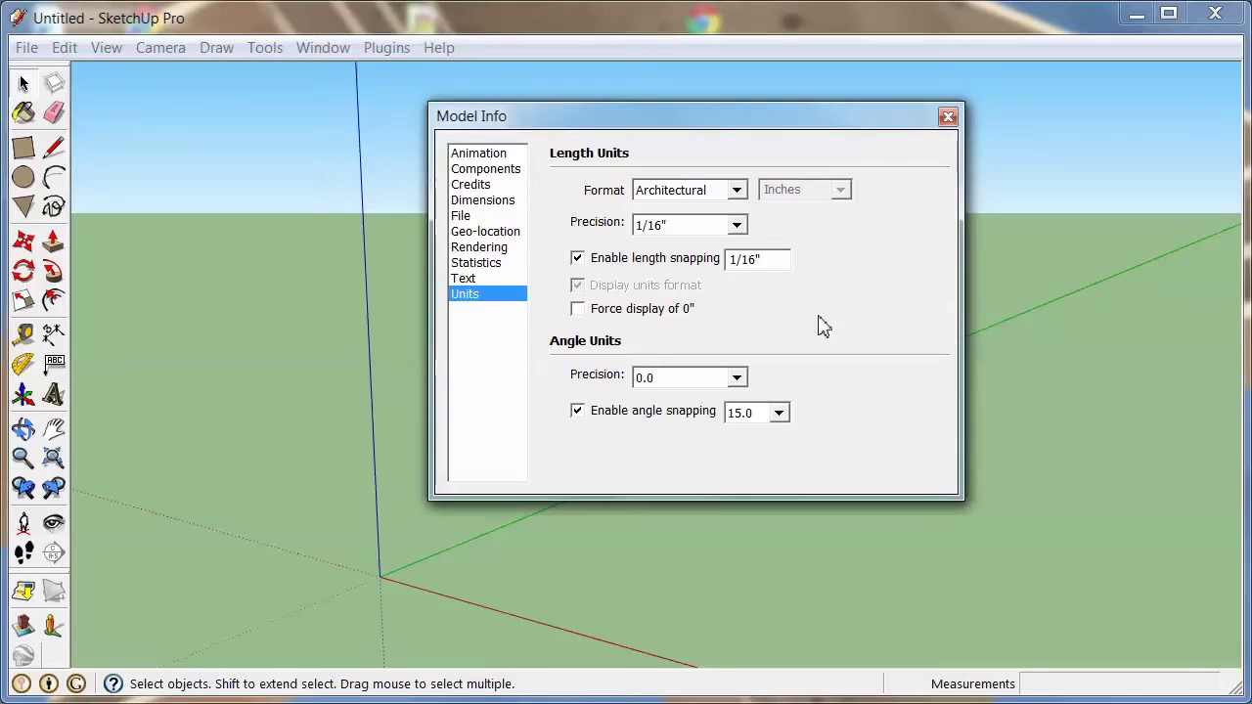
left_click(948, 117)
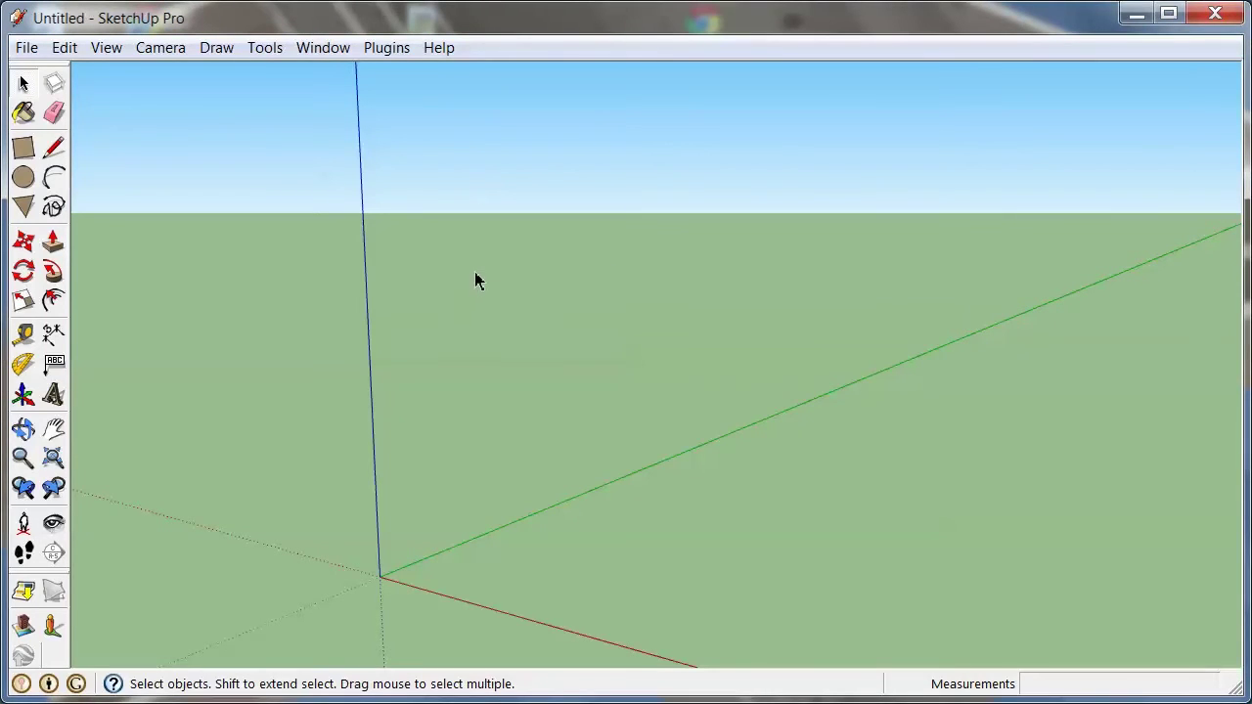
Step: Open the Components browser and list the components stored in the model
left_click(323, 54)
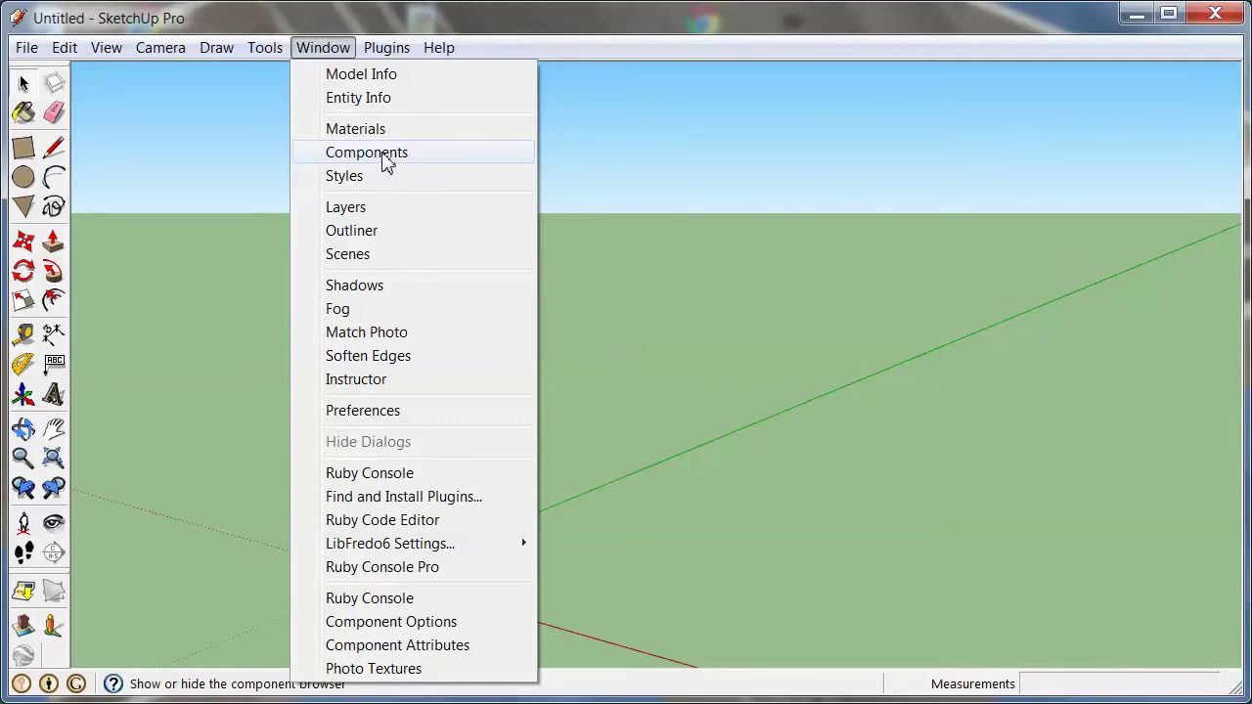
left_click(384, 157)
left_click_drag(1141, 32, 669, 105)
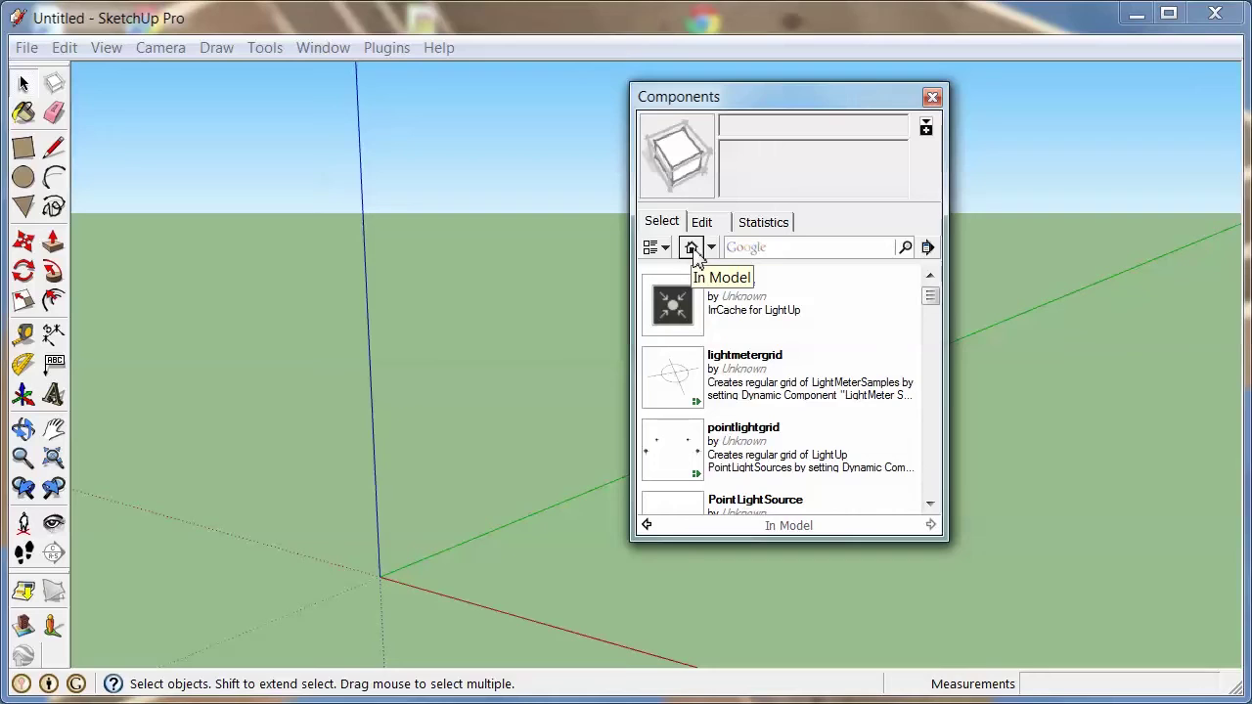
left_click(693, 249)
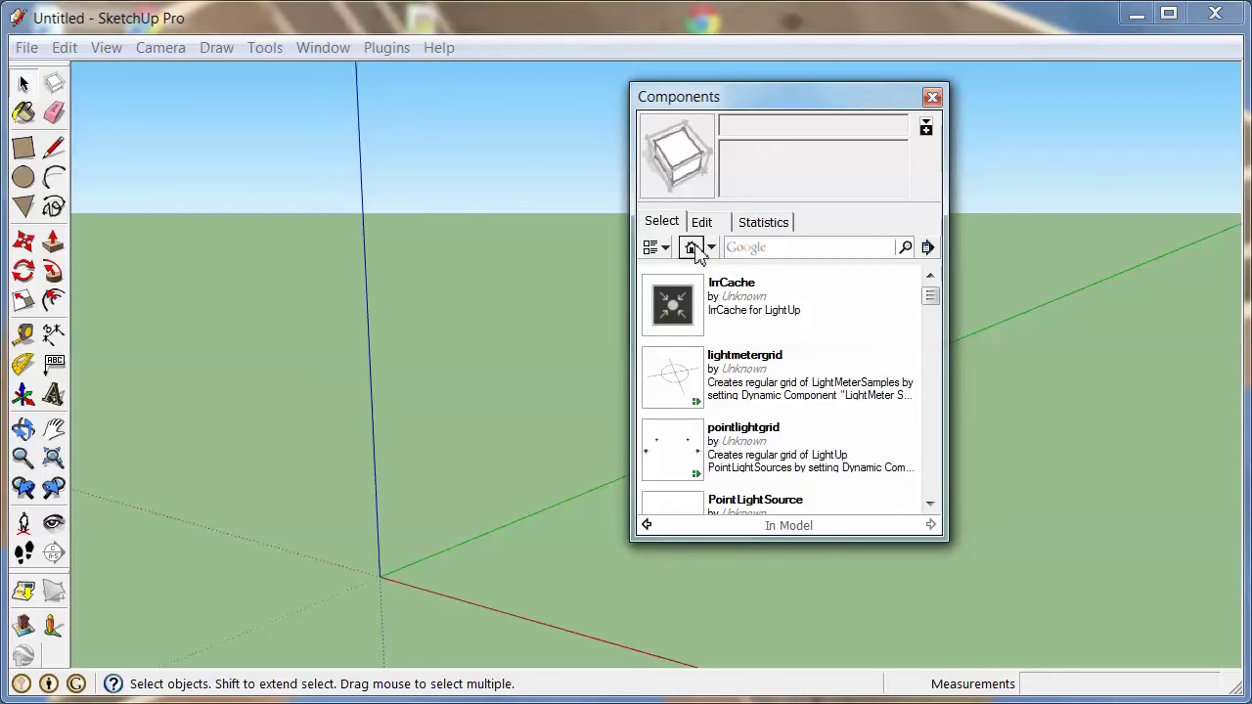
left_click_drag(930, 294, 917, 463)
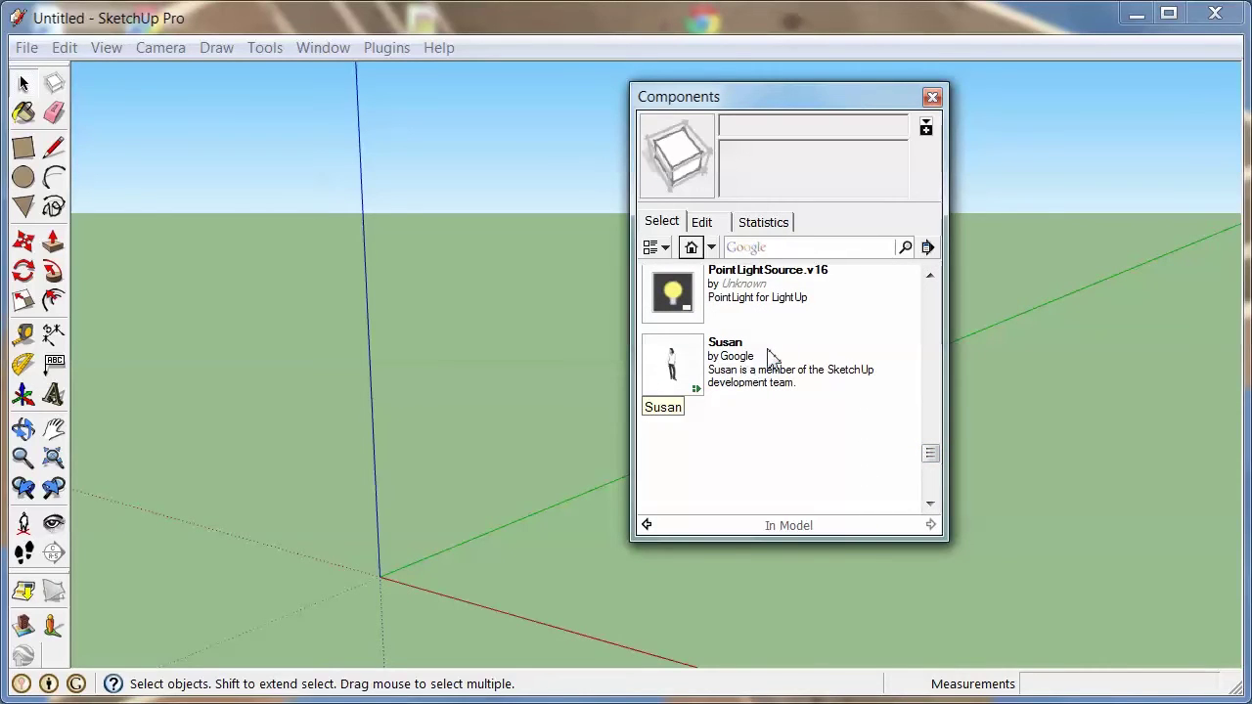
Step: Purge unused components so the in-model list is empty, then close the Components panel
left_click(928, 248)
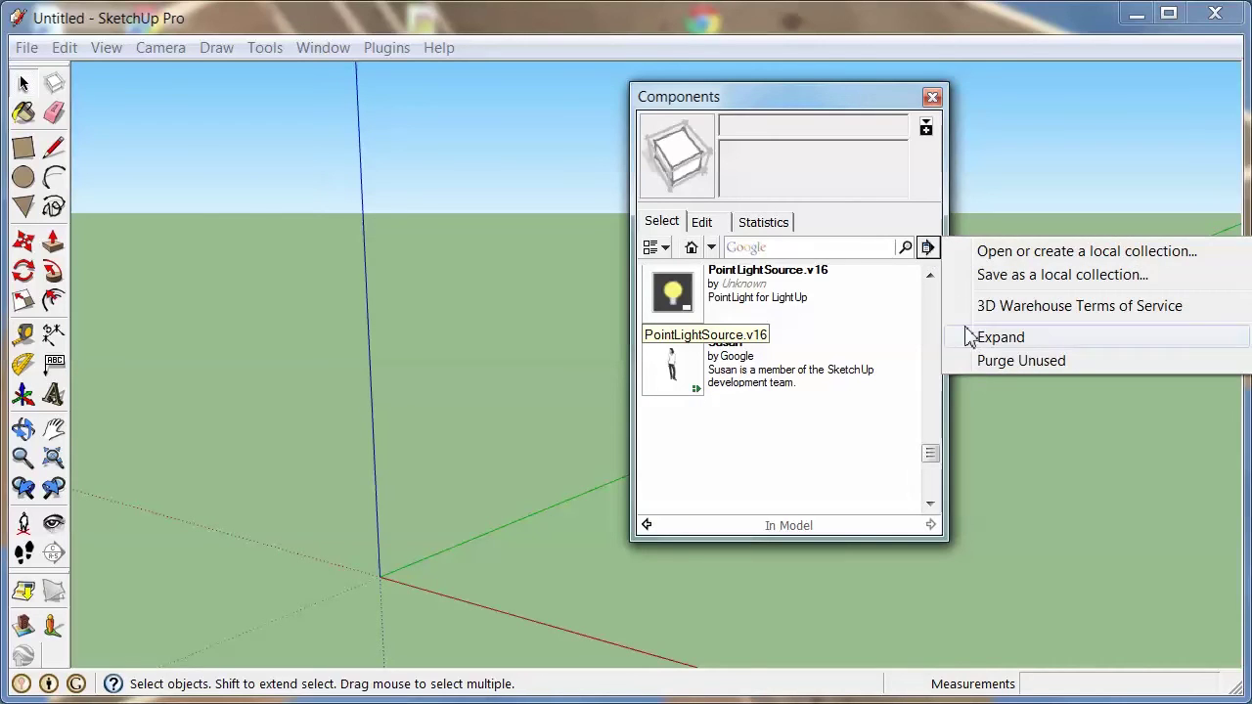
left_click(985, 369)
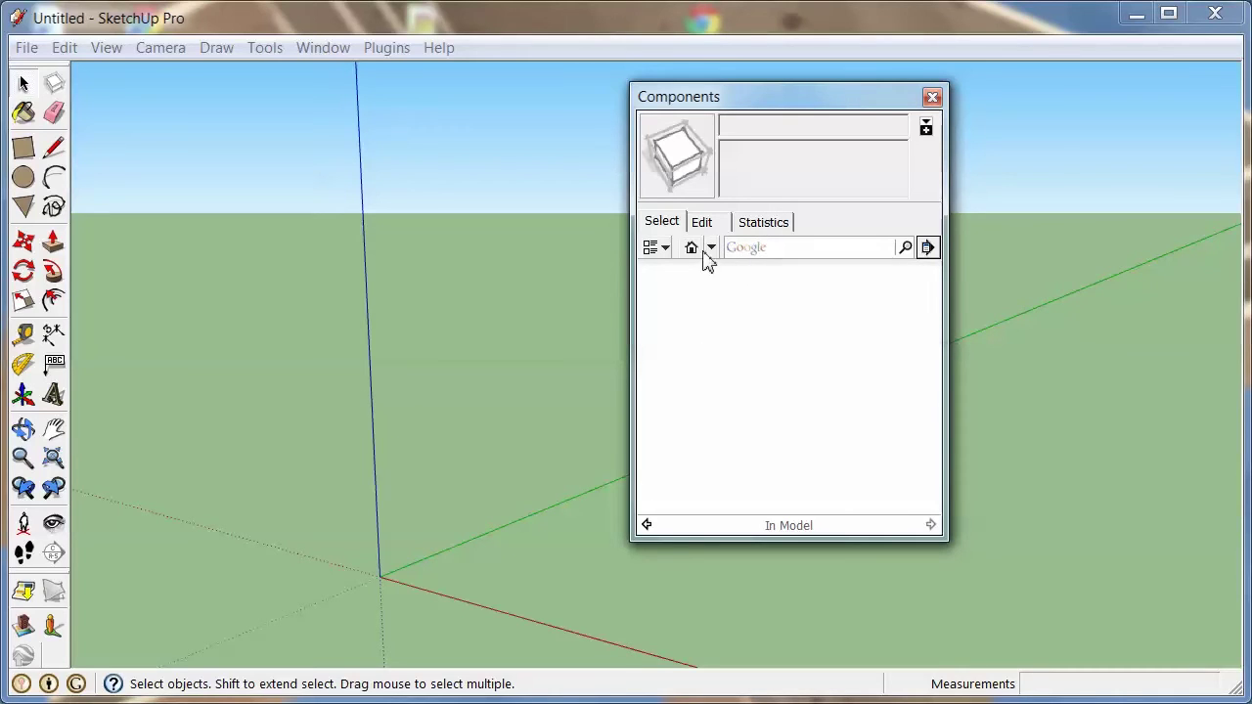
left_click_drag(722, 98, 937, 82)
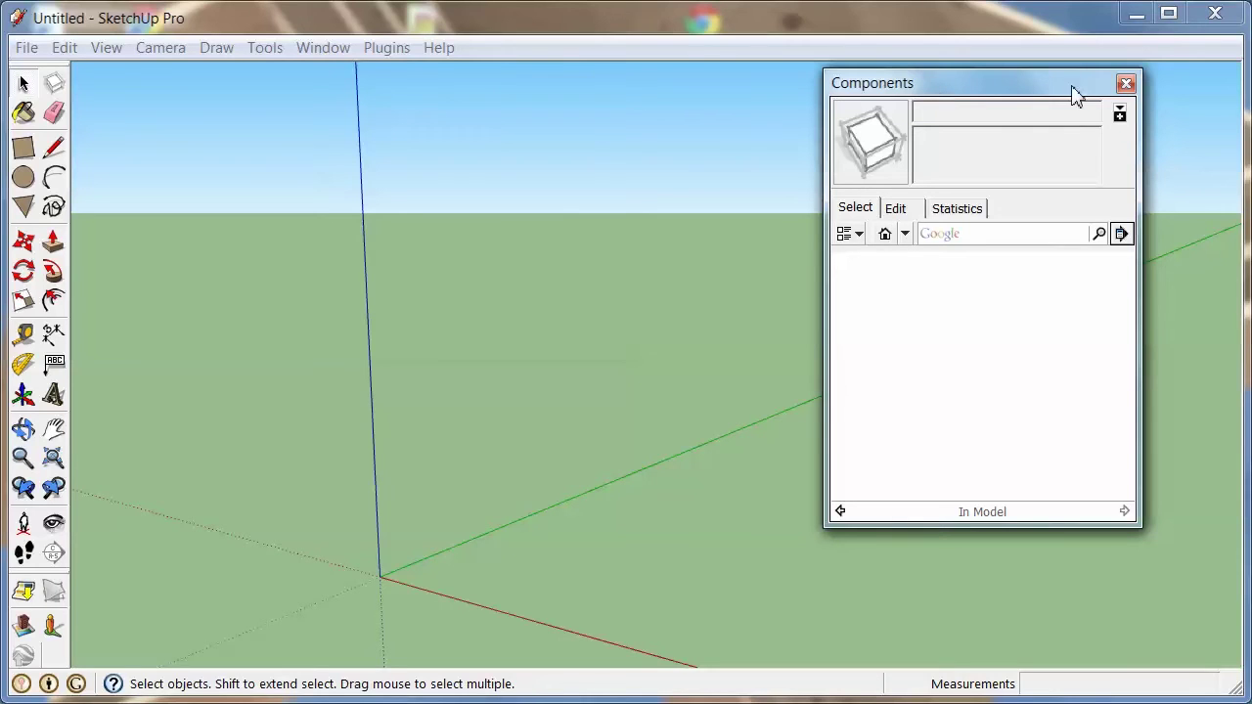
left_click(1127, 83)
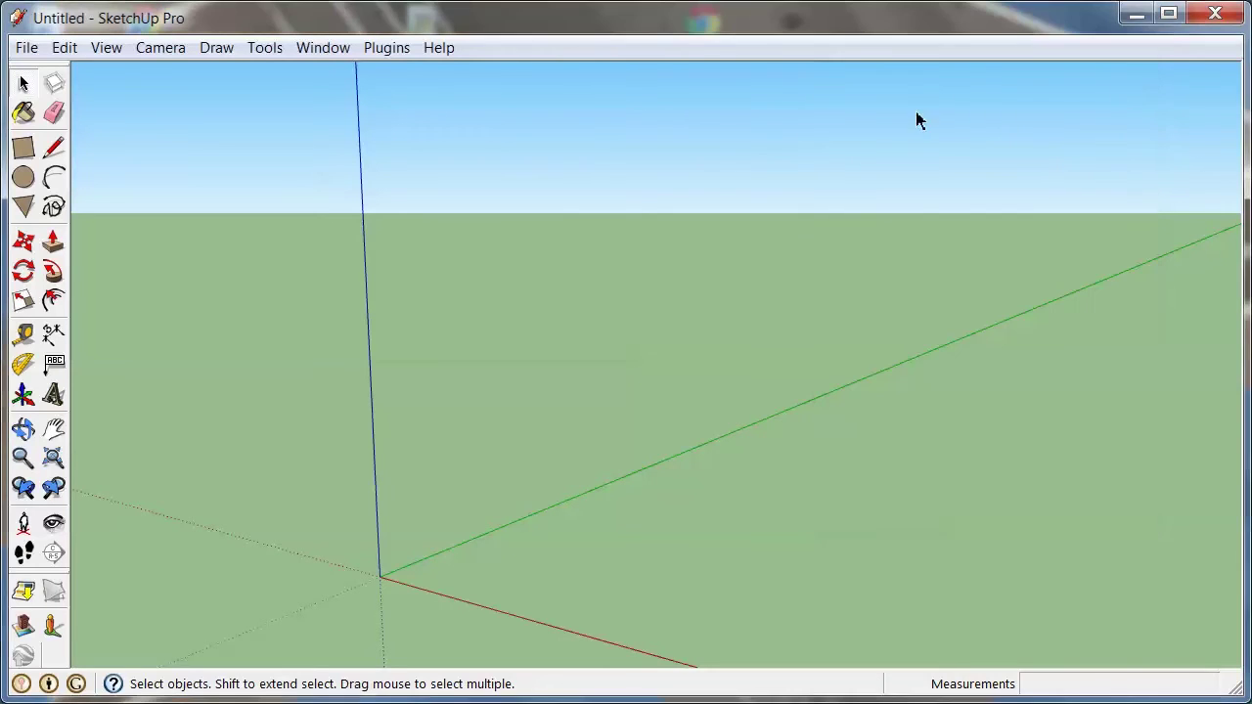
Step: Check the Layers panel and Camera options, keeping Perspective, then bring up the File menu
left_click(322, 48)
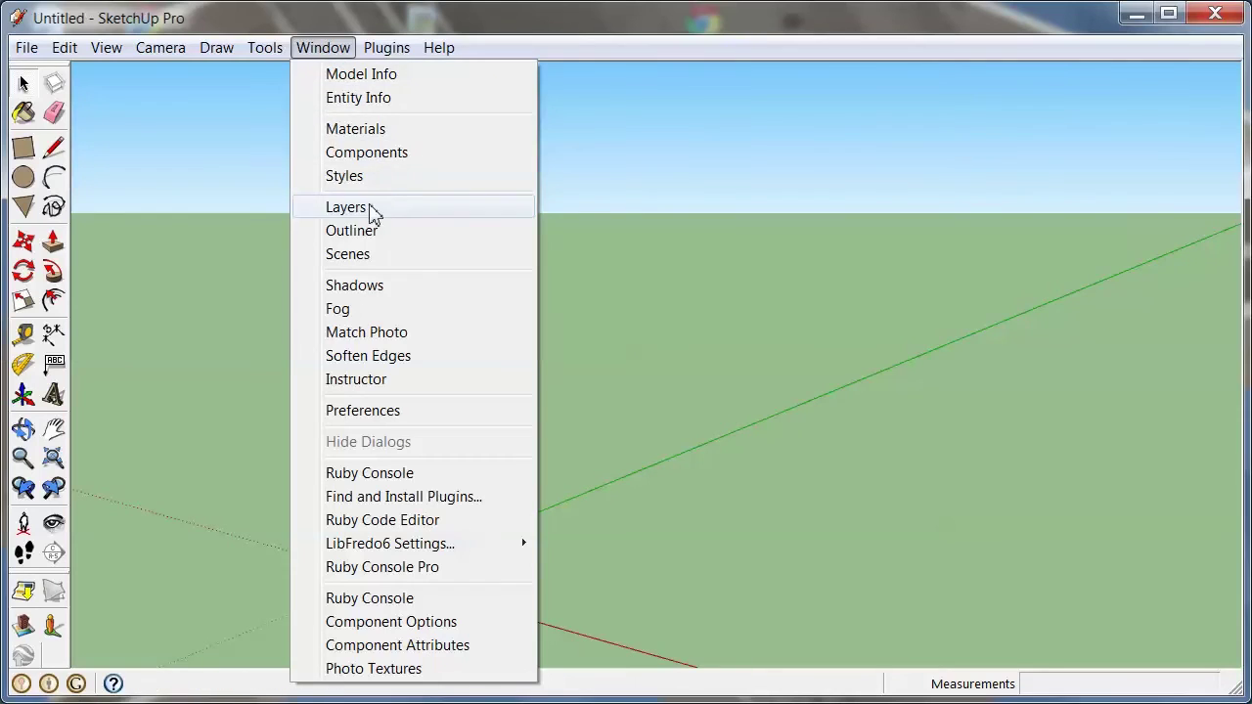
left_click(378, 208)
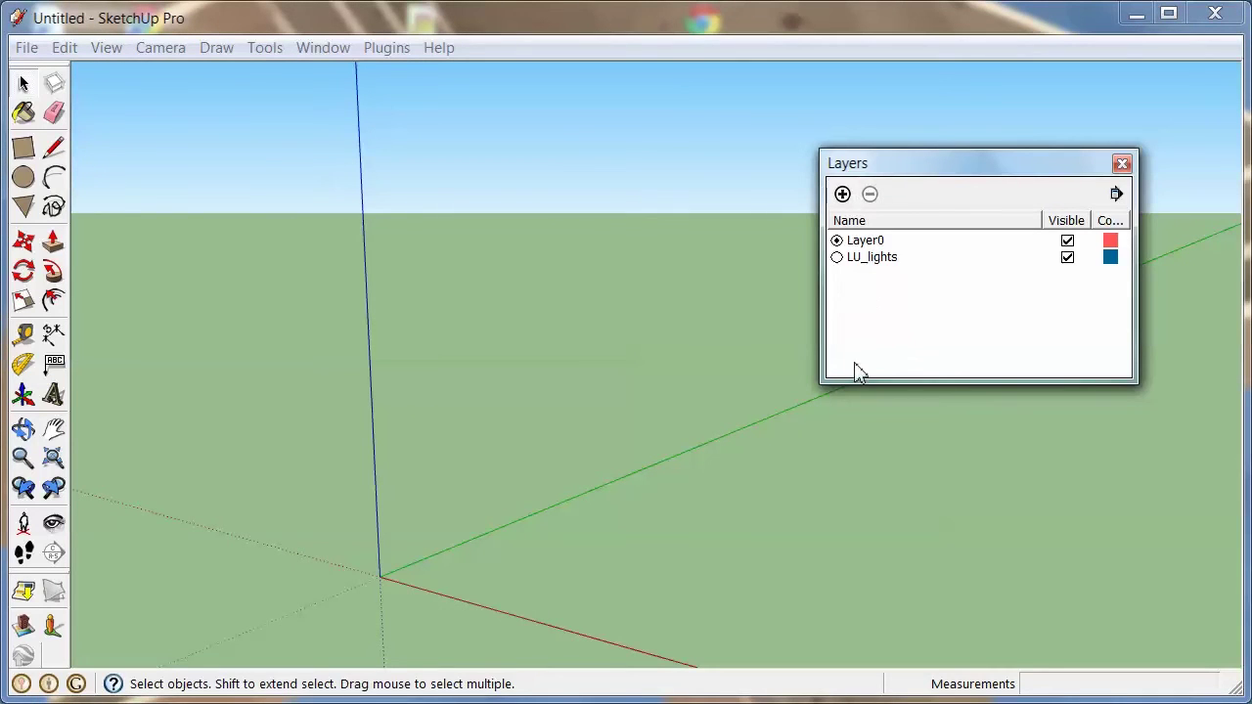
left_click(1123, 163)
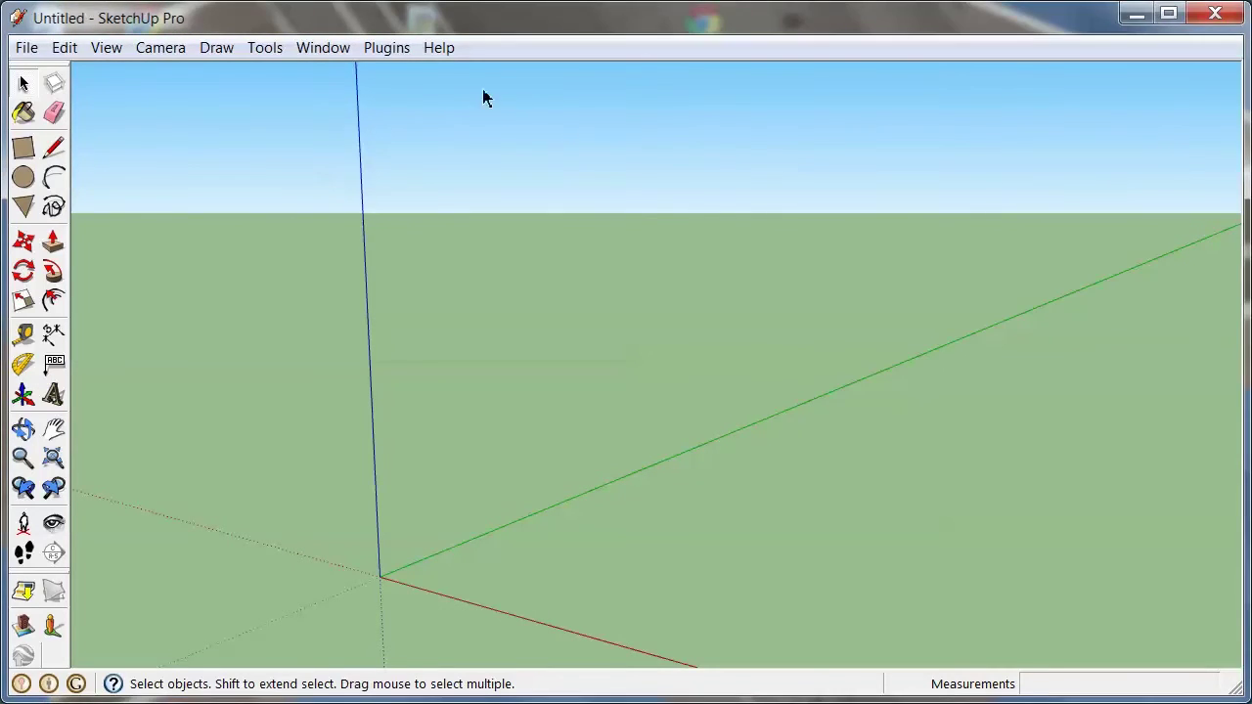
left_click(334, 52)
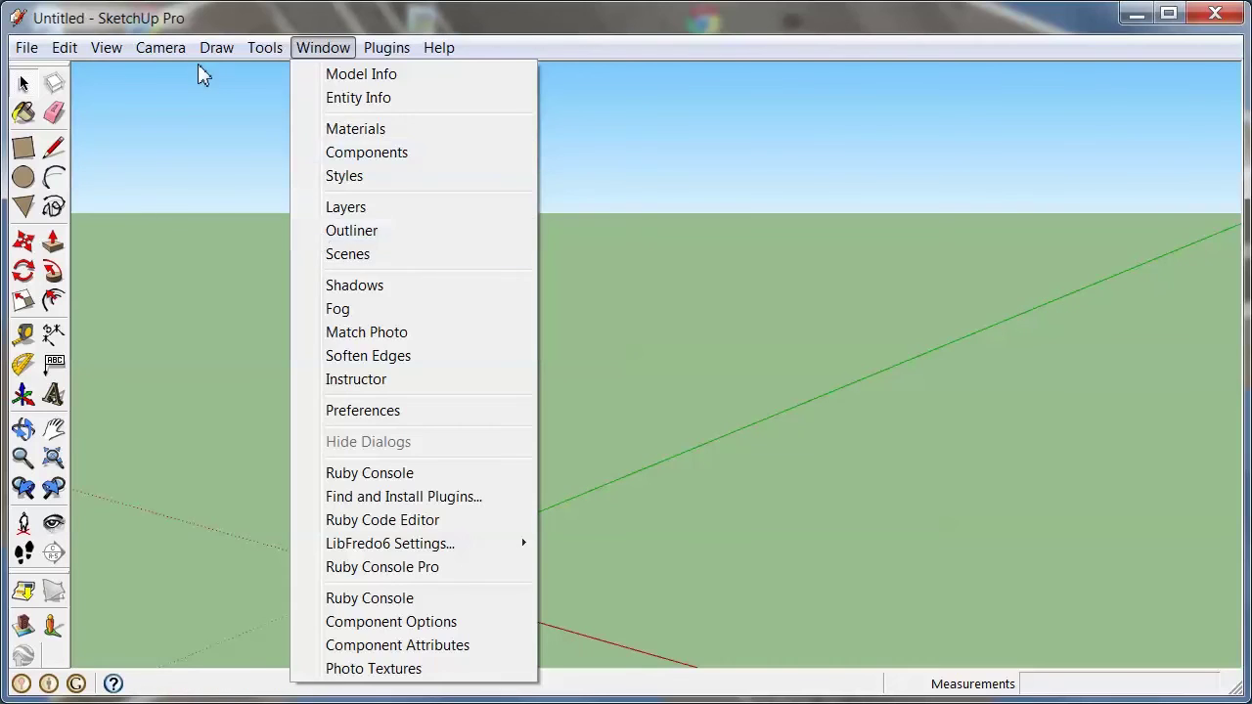
left_click(155, 51)
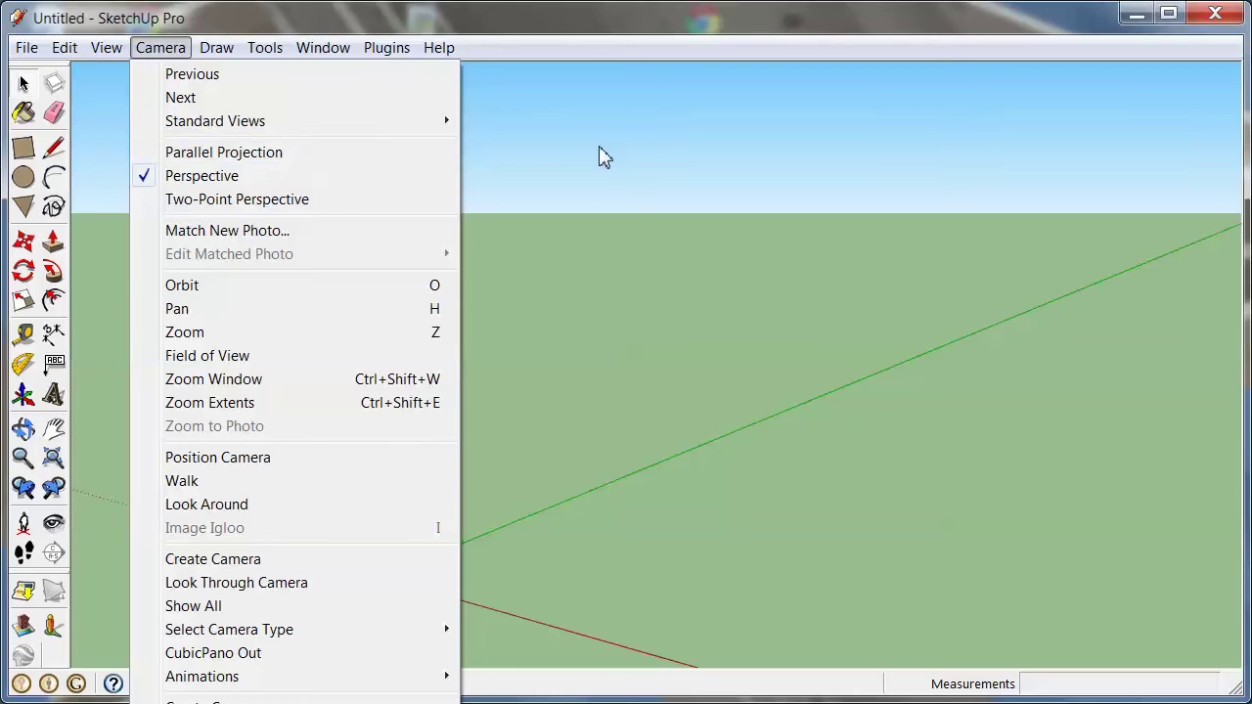
left_click(496, 281)
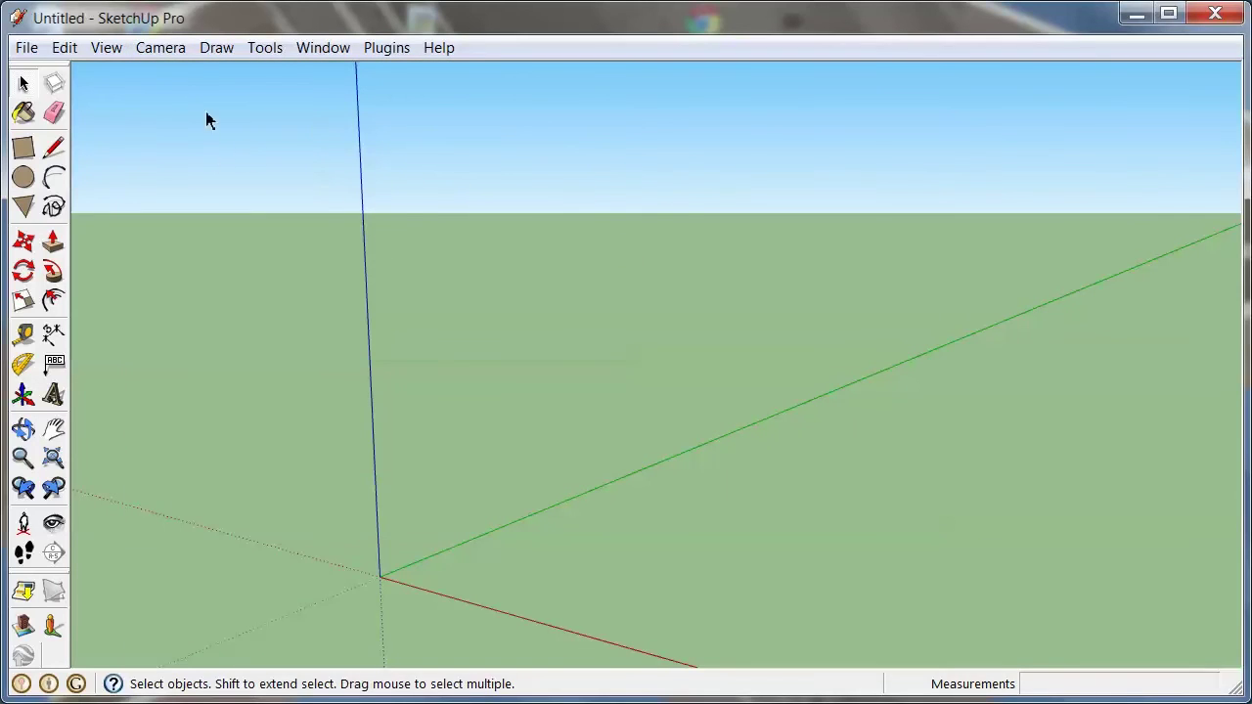
left_click(27, 49)
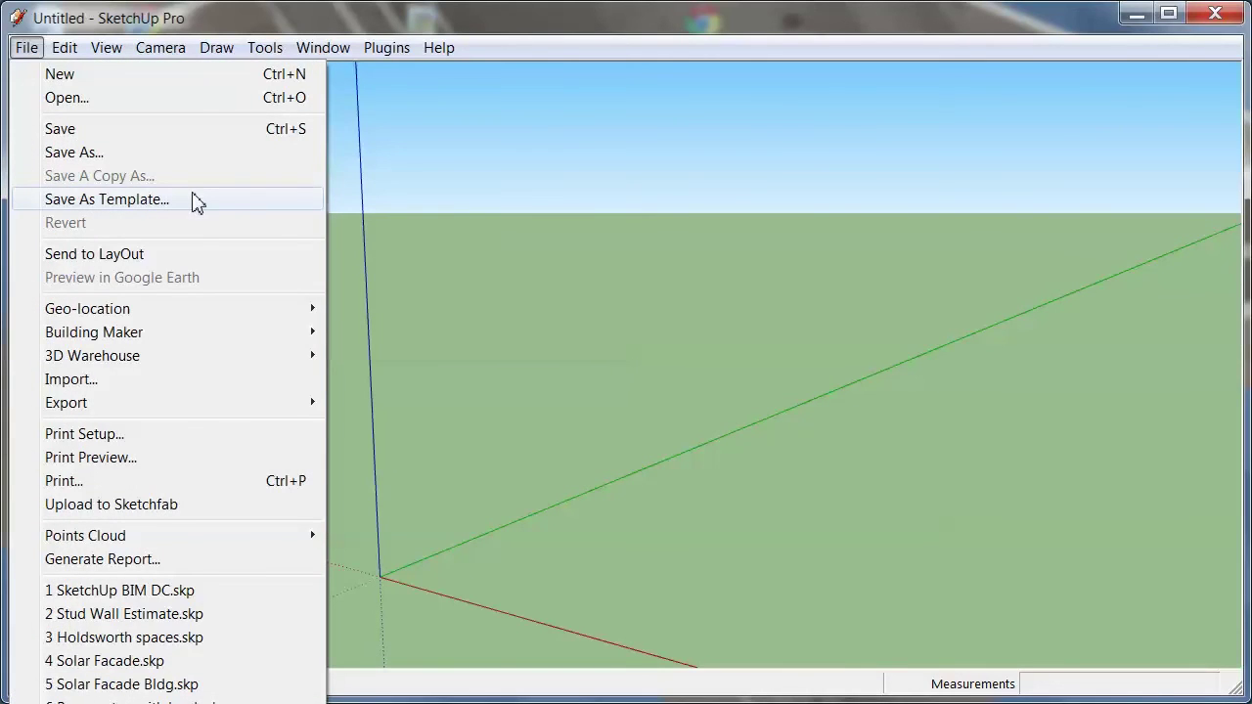
Step: Save the empty model as the default template 'My new template' (My new template.skp)
left_click(196, 200)
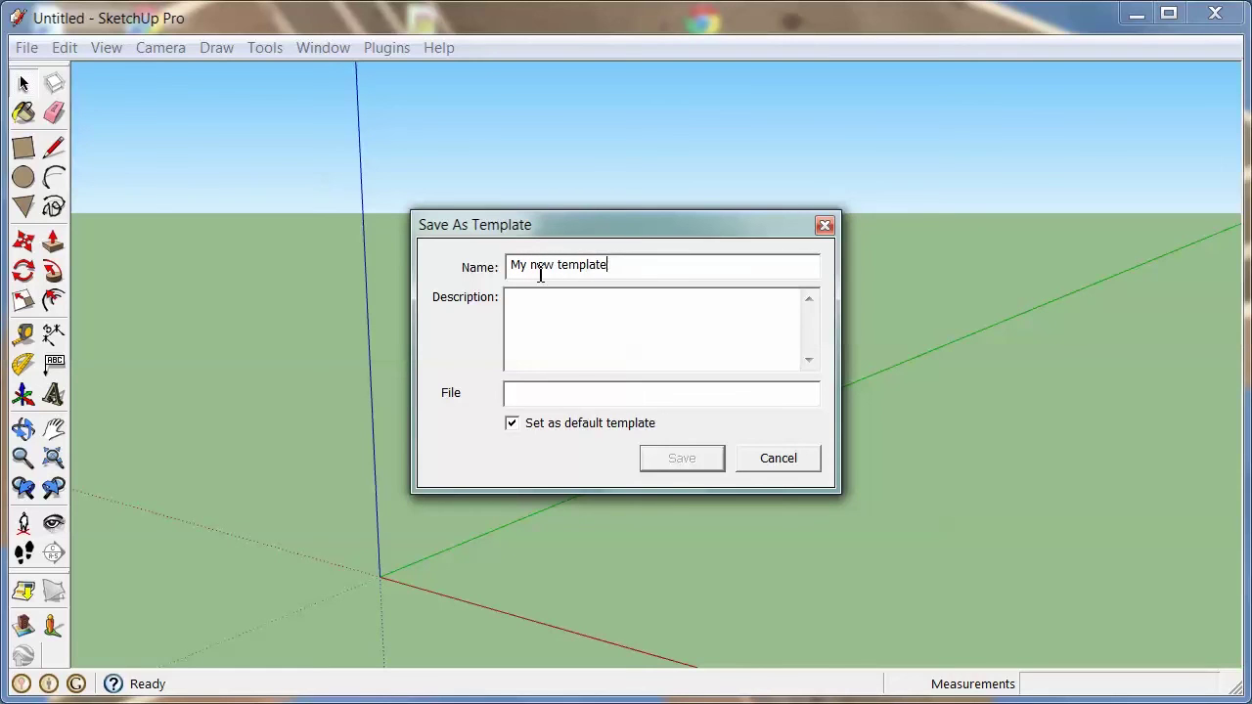
left_click(618, 393)
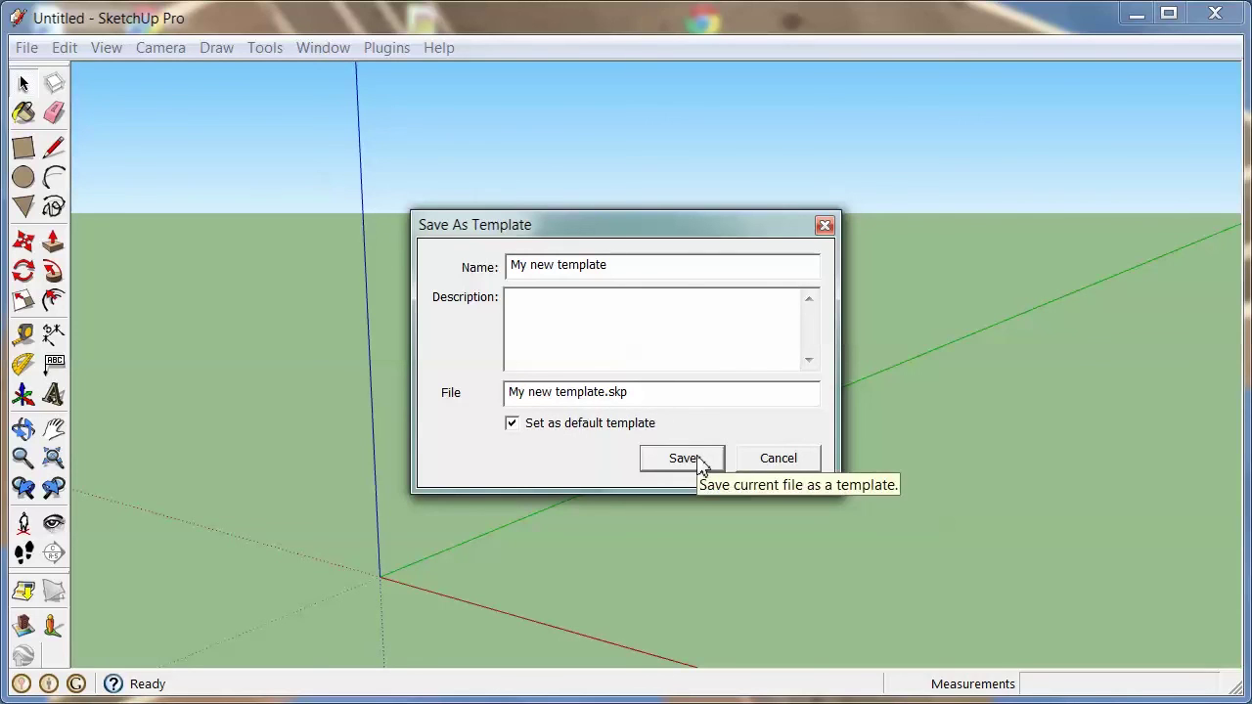
left_click(779, 460)
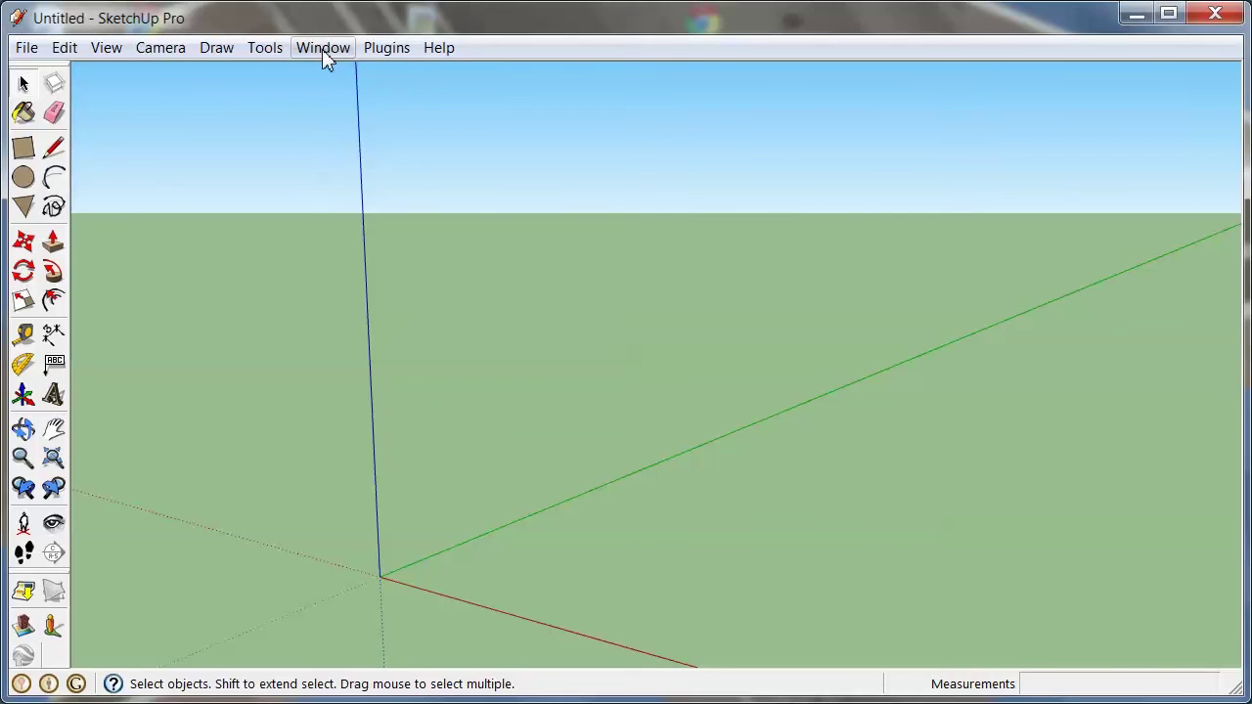
left_click(315, 51)
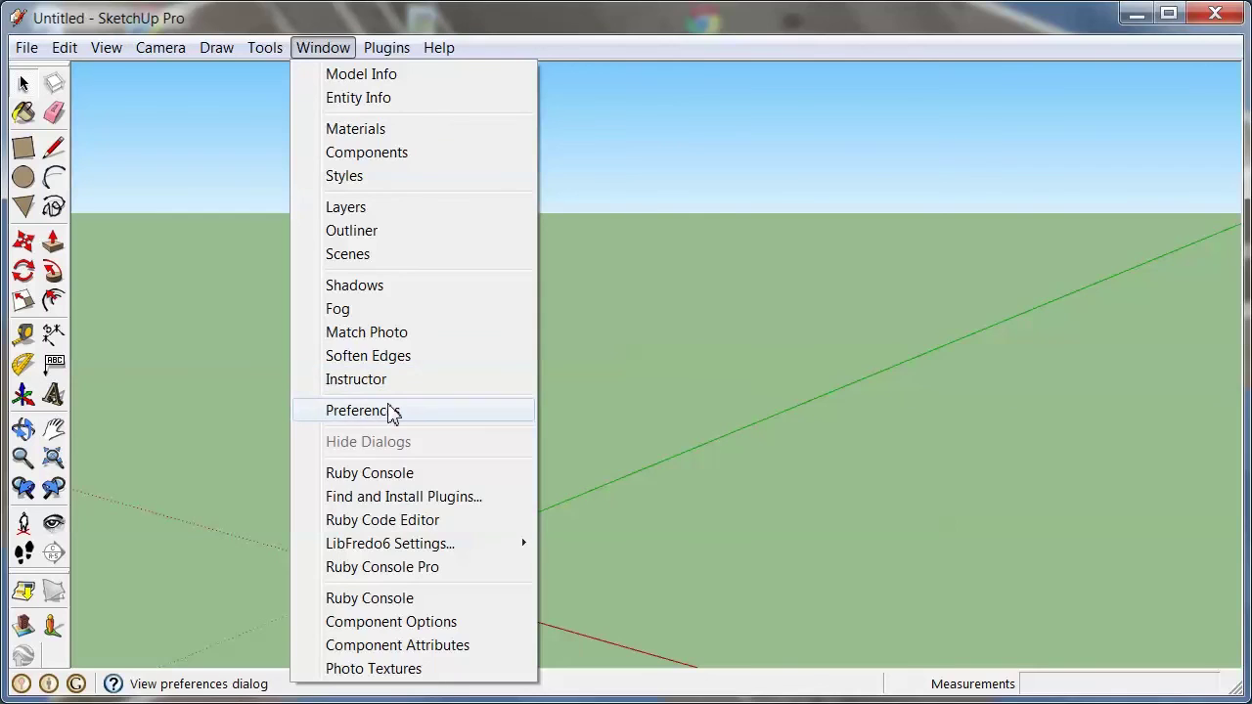
left_click(391, 412)
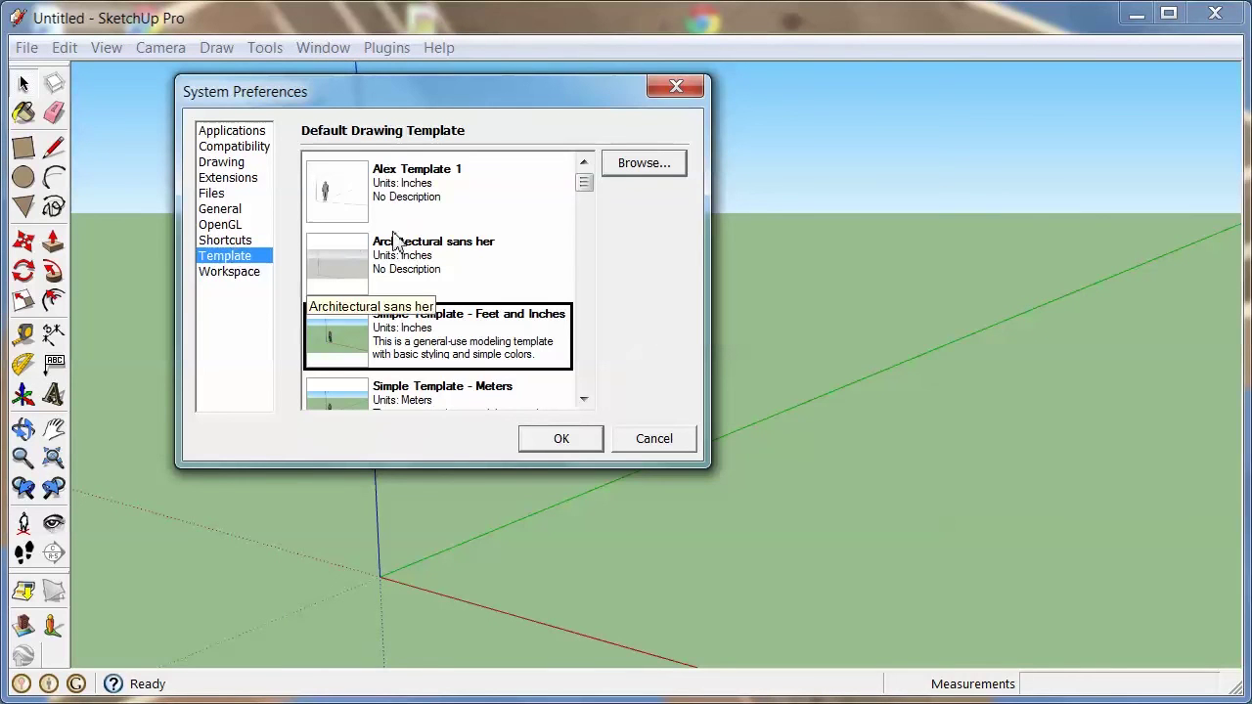
left_click(403, 192)
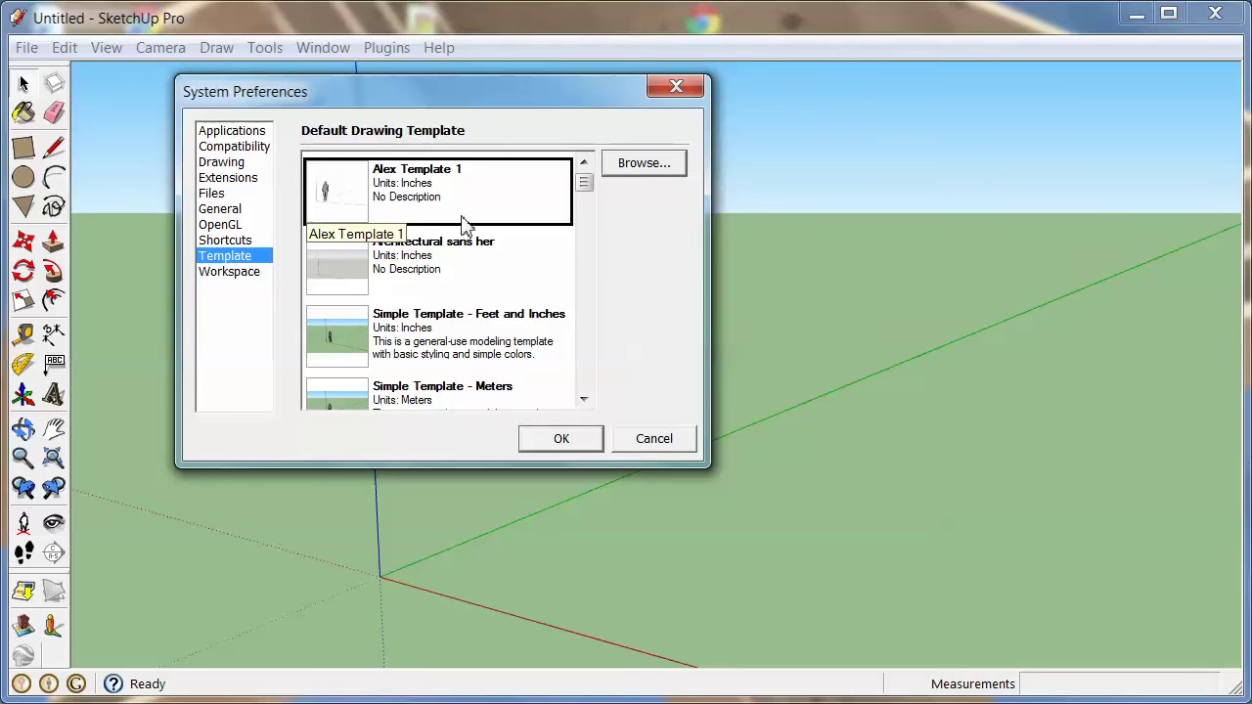
left_click(655, 440)
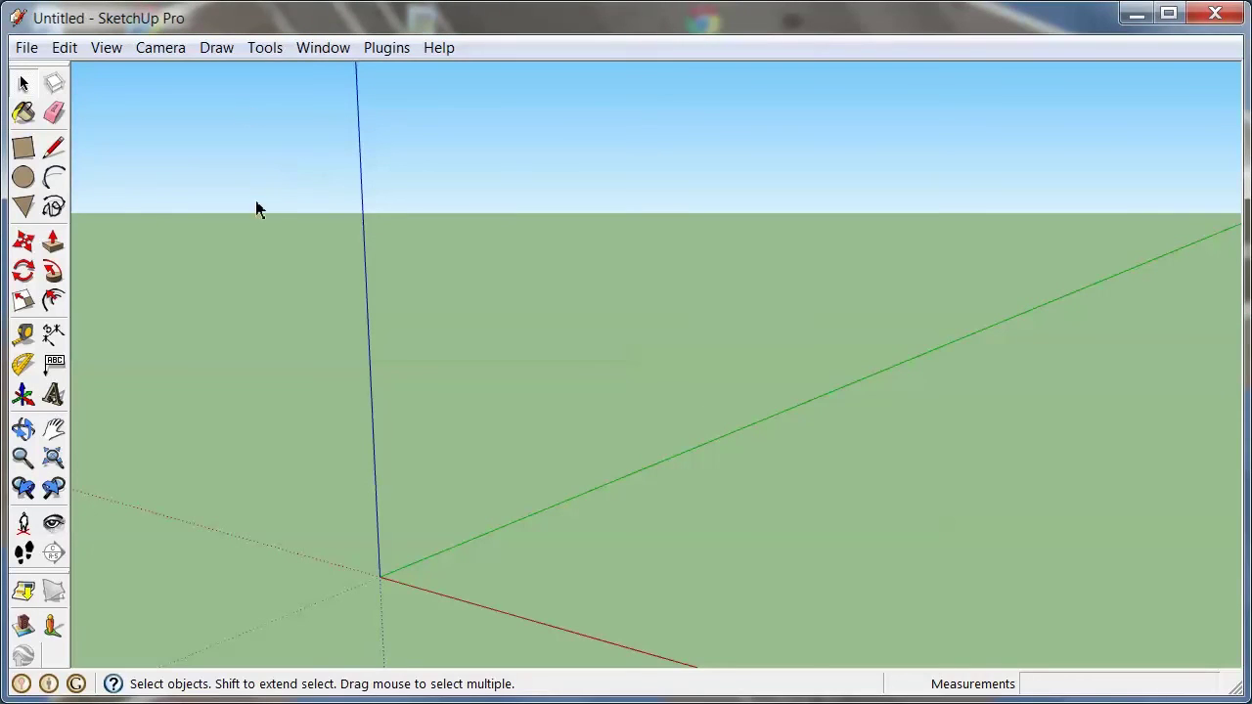